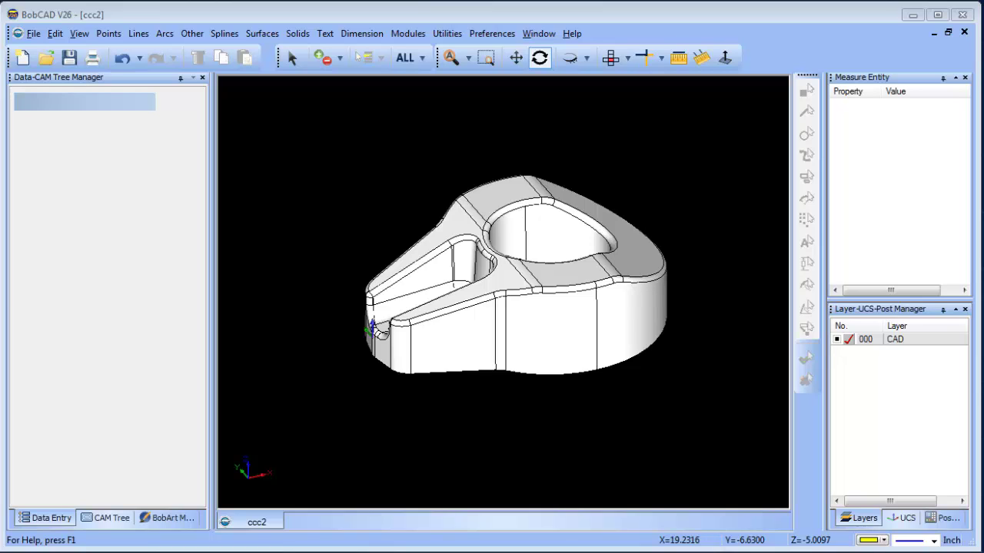
- Create a new milling job and define its stock as an automatic bounding box with a +Z offset of .015
scroll(538, 353, "up", 3)
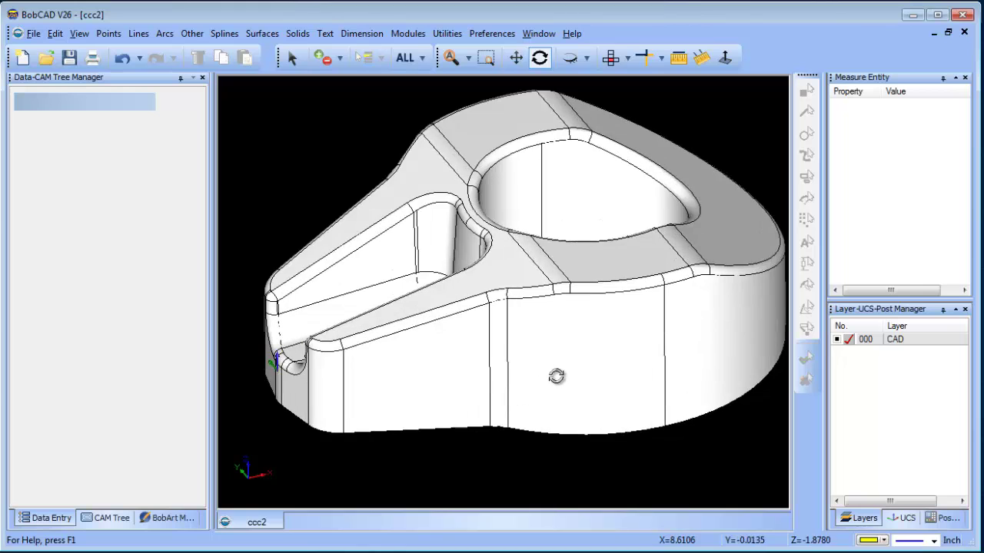
left_click_drag(573, 359, 551, 369)
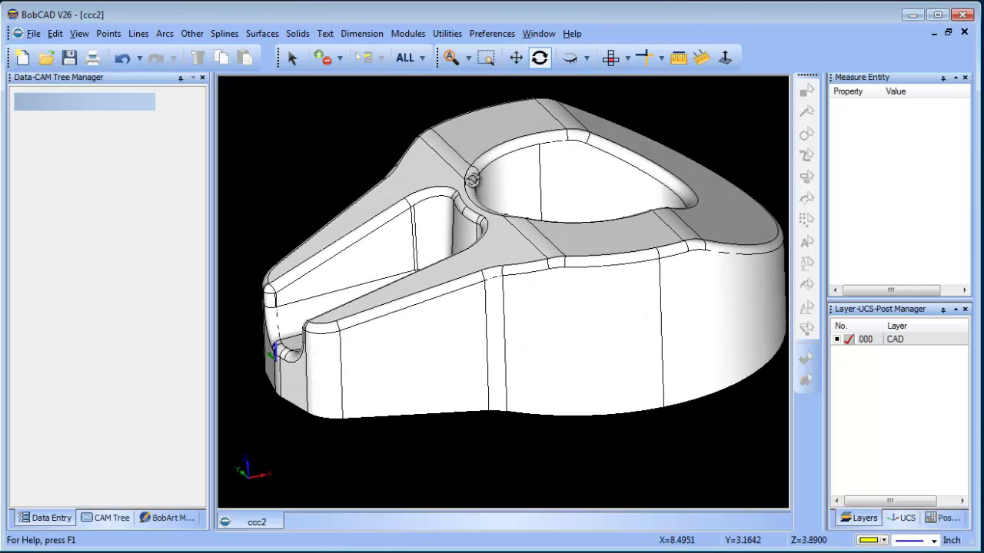
scroll(408, 259, "down", 2)
left_click(108, 517)
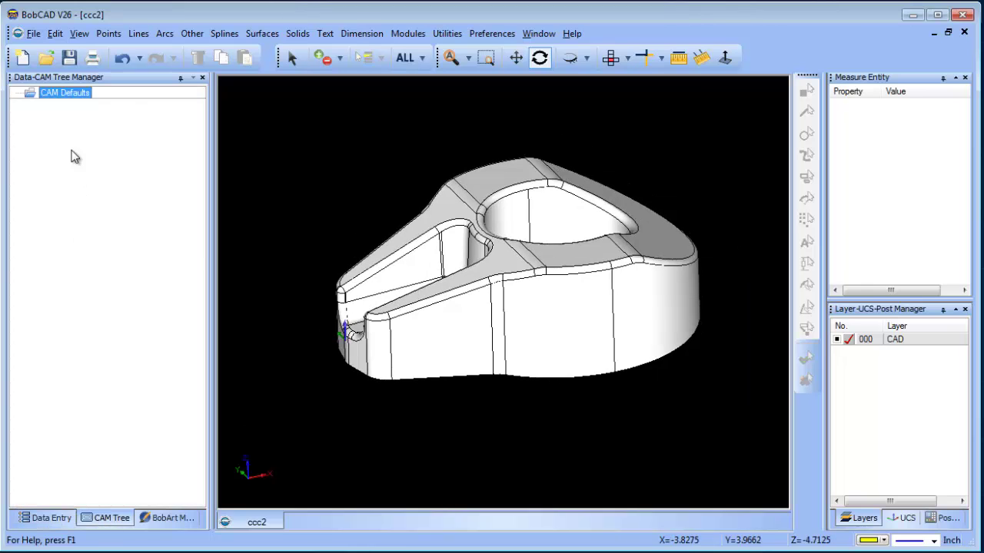
right_click(82, 100)
left_click(111, 109)
left_click(58, 319)
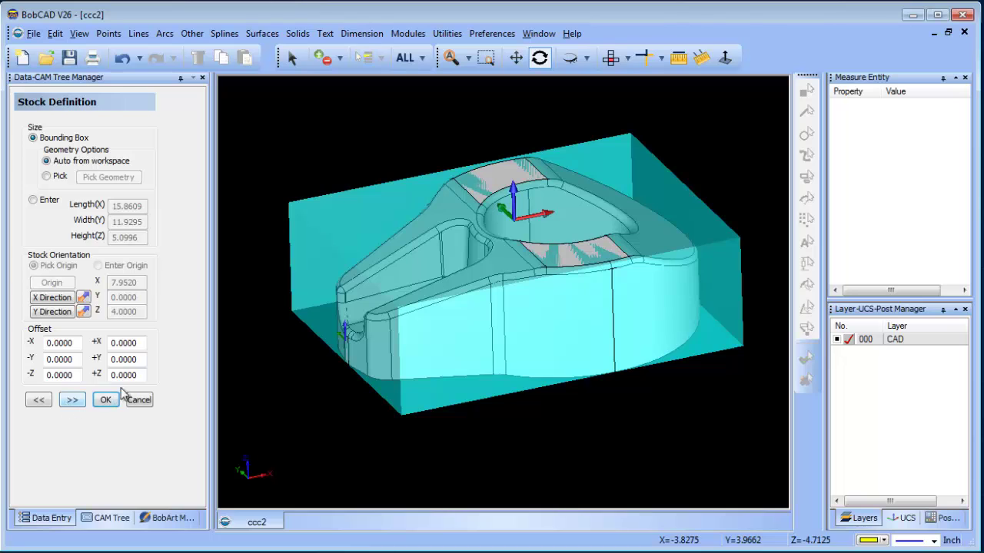
double_click(140, 375)
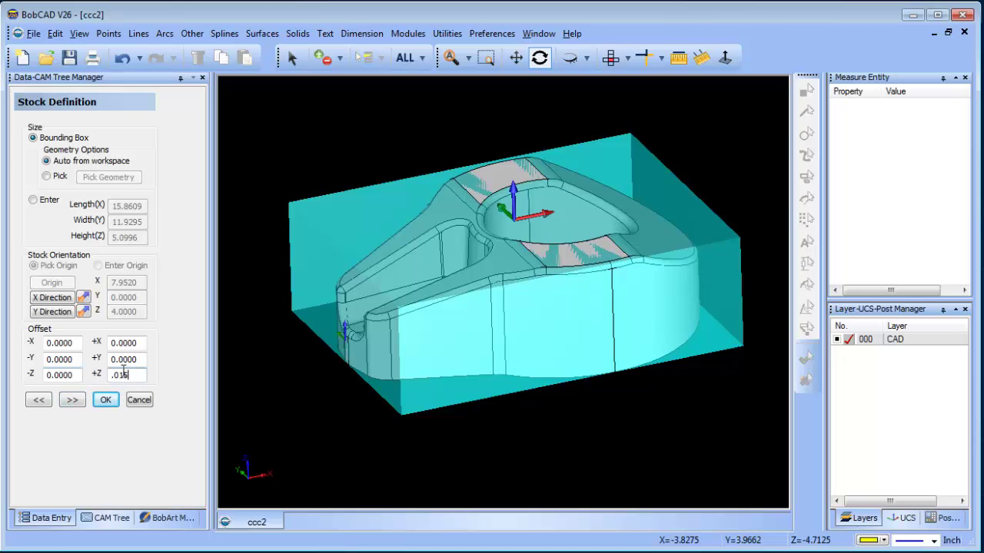
left_click(72, 401)
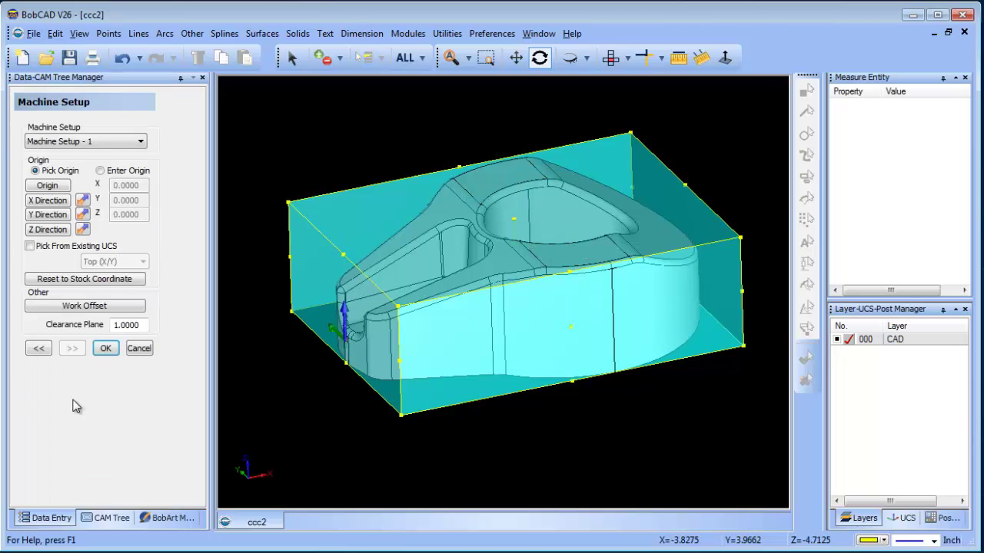
- Place the origin of Machine Setup - 1 at the centre of the stock's top face
left_click(62, 188)
left_click(513, 218)
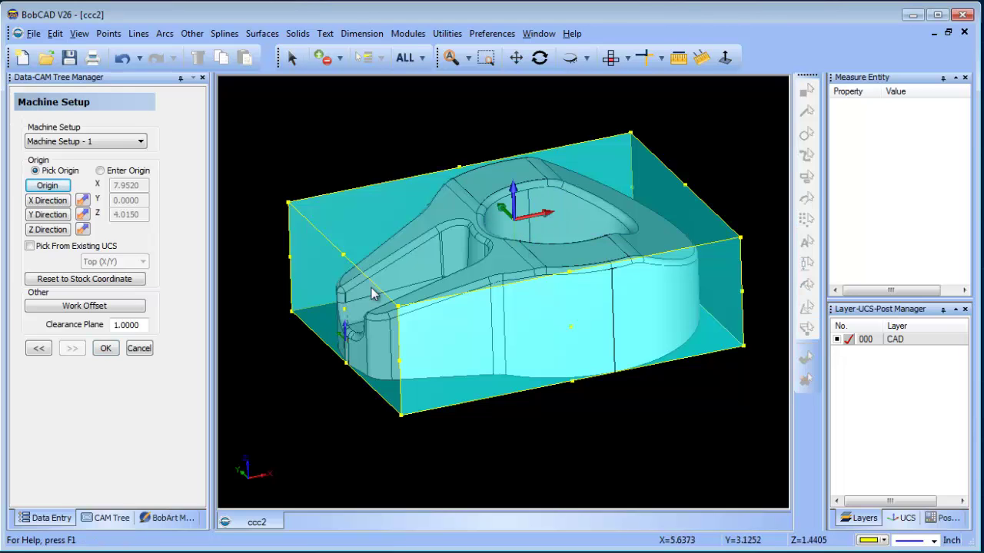
left_click(107, 352)
- Add a Mill 3 Axis feature to Machine Setup - 1 and select the whole part as its geometry
right_click(79, 177)
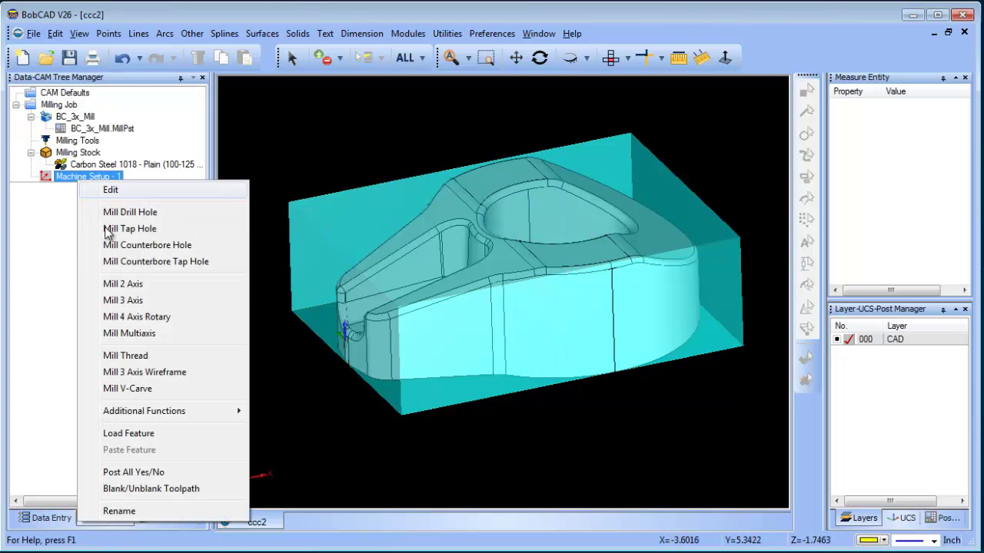
left_click(180, 301)
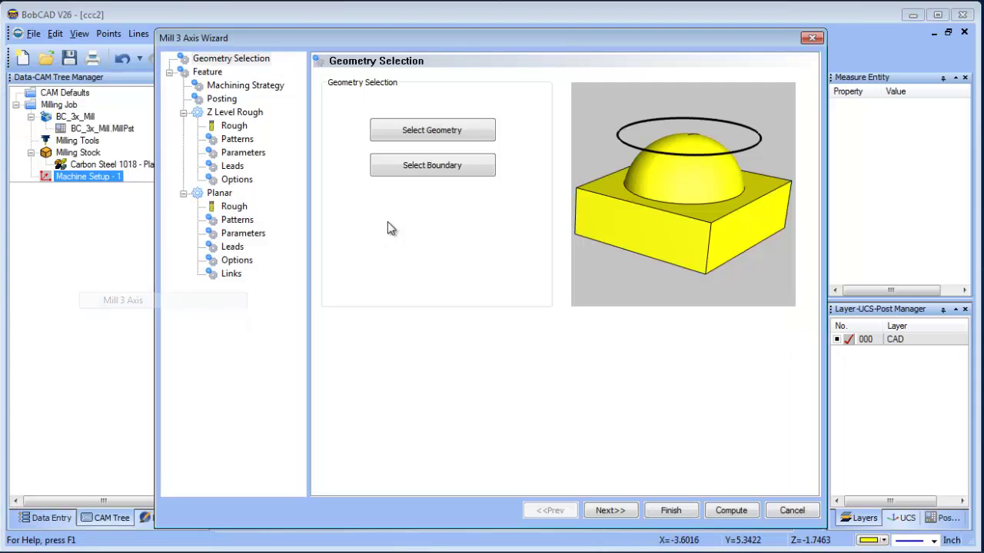
left_click(430, 132)
right_click(400, 137)
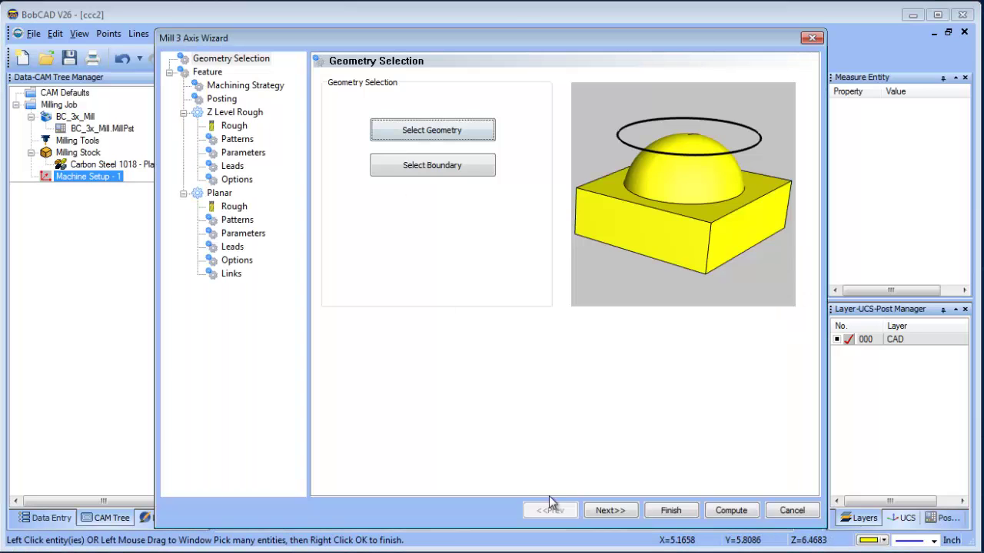
- Choose Equidistant Offset as the machining strategy of the 3-axis feature
left_click(620, 510)
left_click(244, 86)
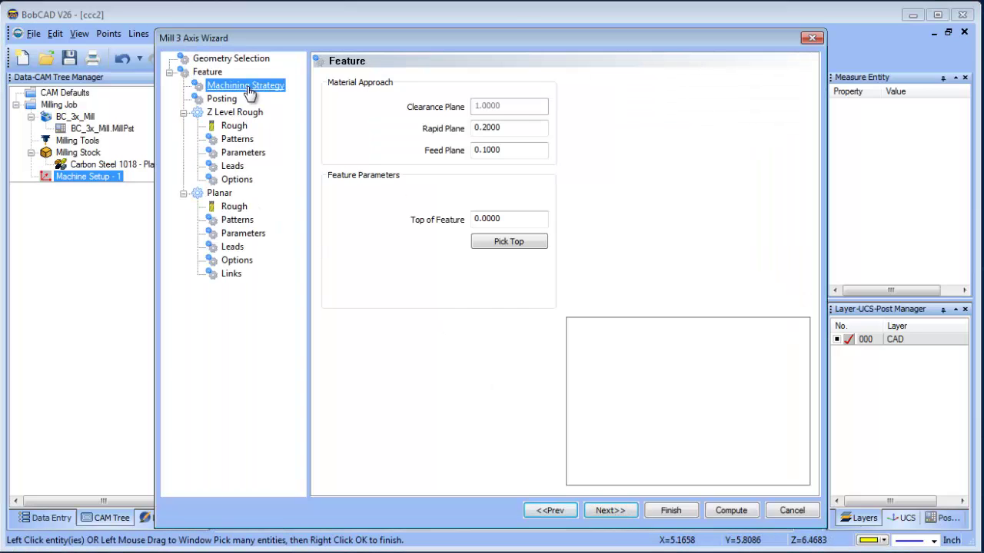
left_click(464, 222)
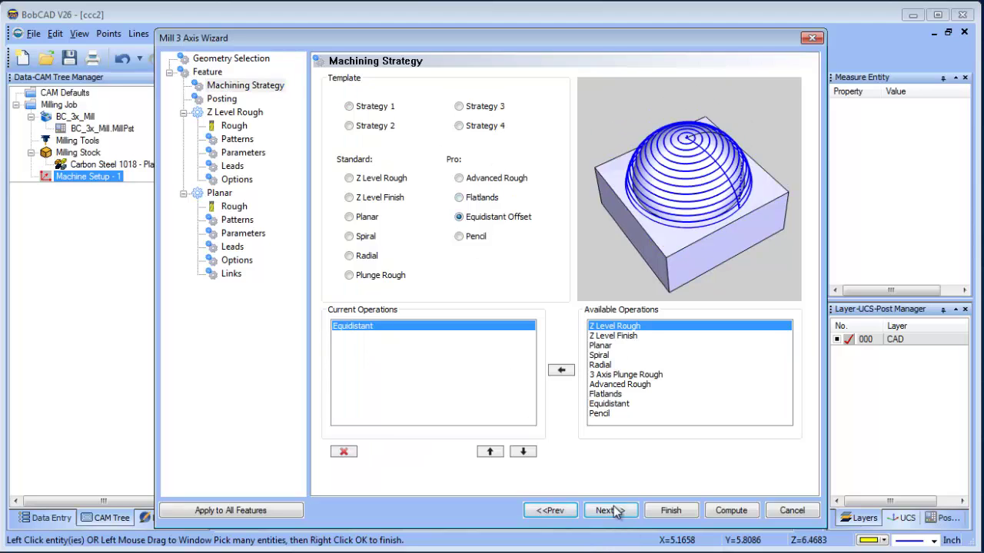
left_click(611, 510)
- Check the tool and cut pattern of the Equidistant operation and set its machining tolerance to .001
left_click(233, 126)
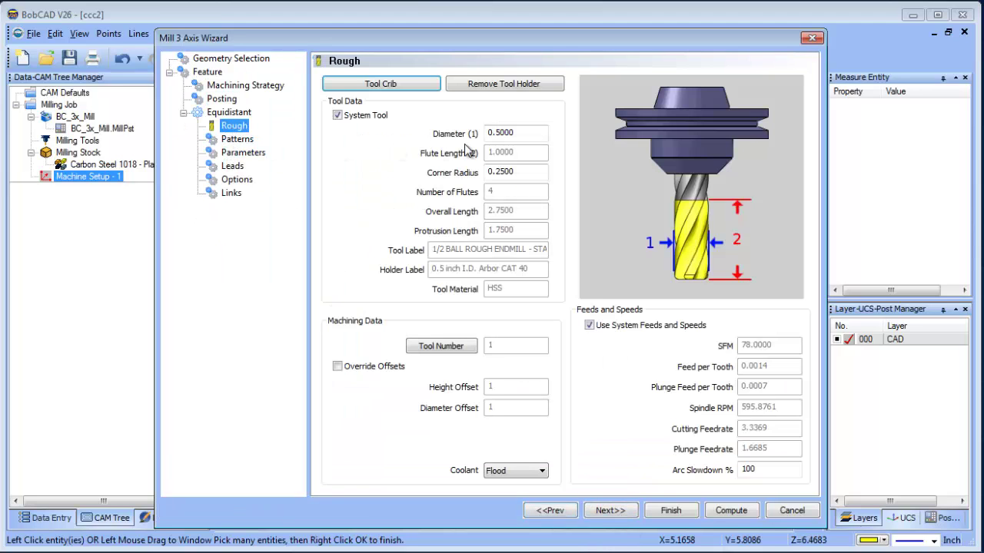
left_click(237, 142)
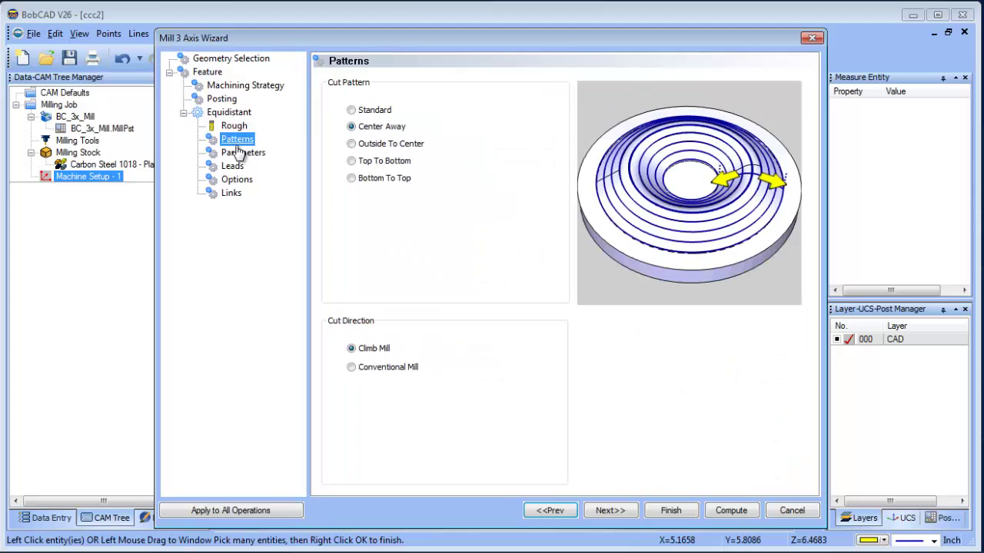
left_click(240, 155)
left_click(527, 103)
left_click_drag(527, 270, 336, 266)
type(".001")
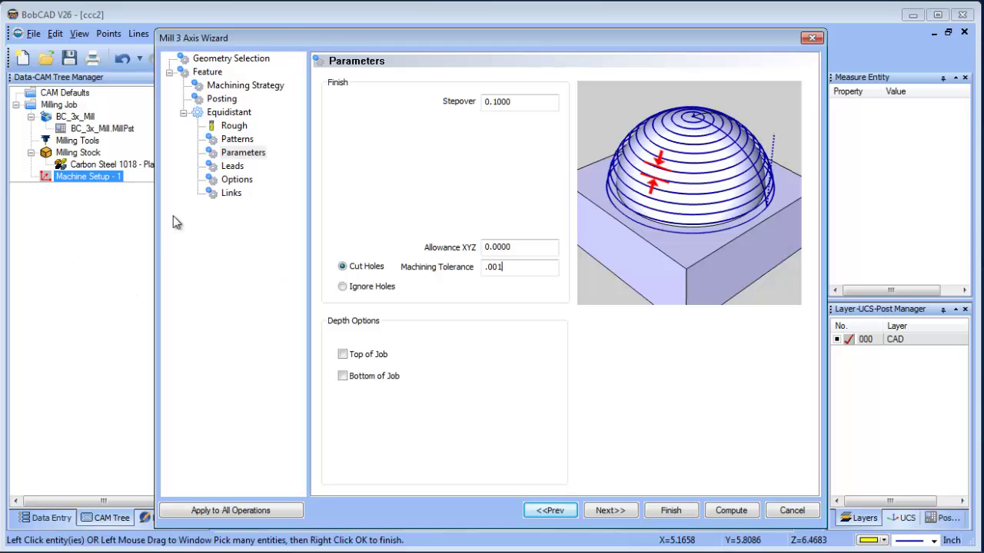
- Set the cutting extents of the Equidistant operation to 3D Extents and compute the toolpath
left_click(234, 182)
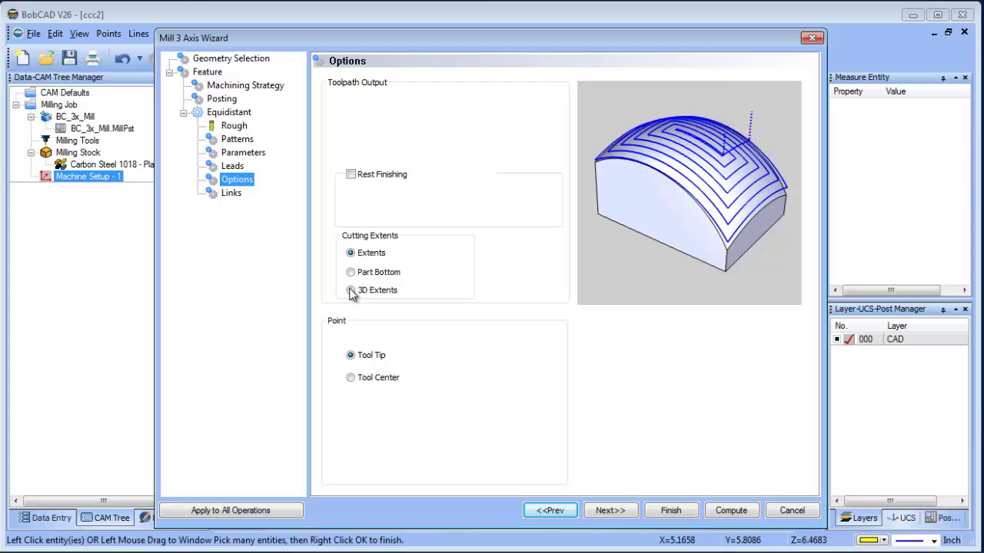
left_click(351, 290)
left_click(729, 511)
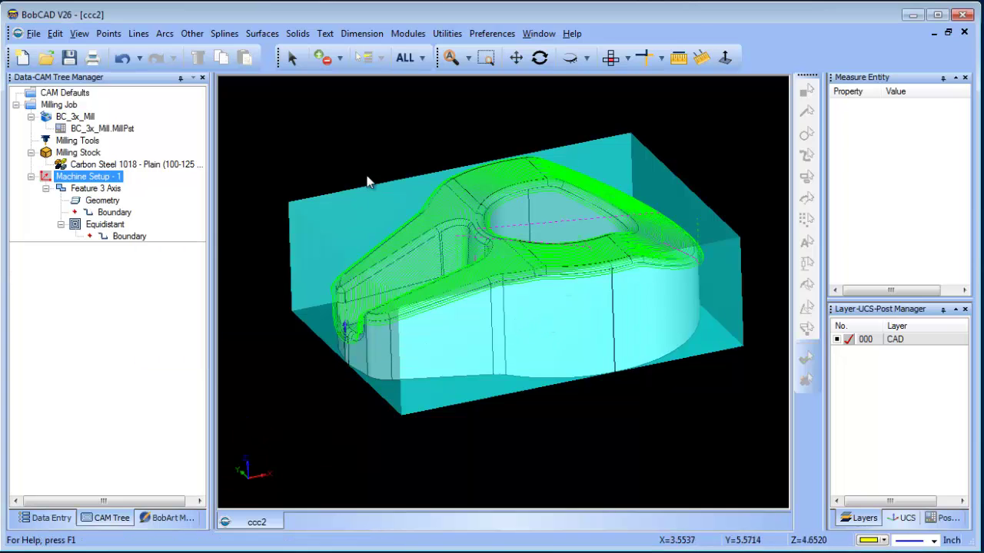
- Blank the milling stock so that only the part and its toolpath are displayed
left_click(539, 58)
left_click_drag(423, 318, 451, 332)
left_click(129, 236)
left_click(77, 152)
right_click(78, 152)
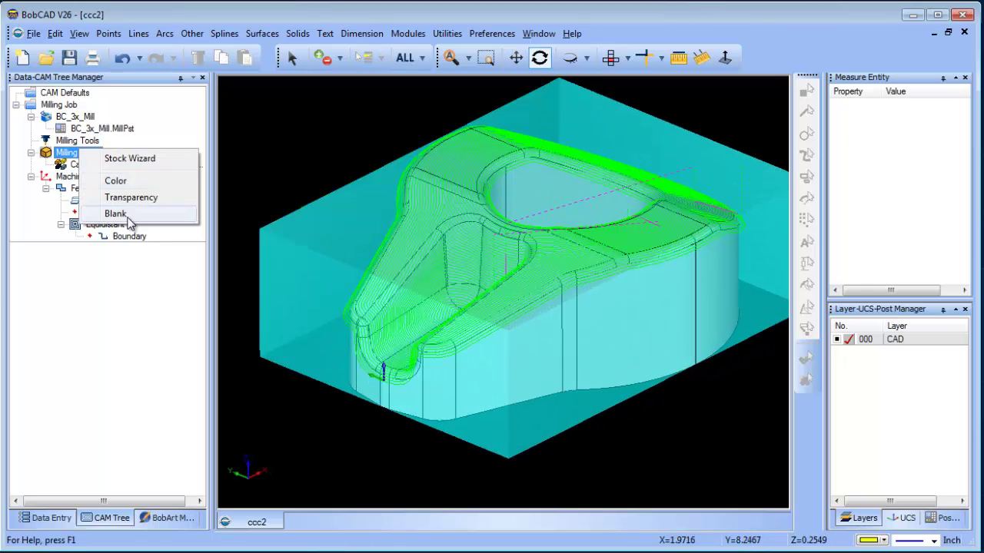
left_click(129, 215)
- Examine the equidistant toolpath over the part from several angles and from the top view
left_click_drag(470, 359, 531, 326)
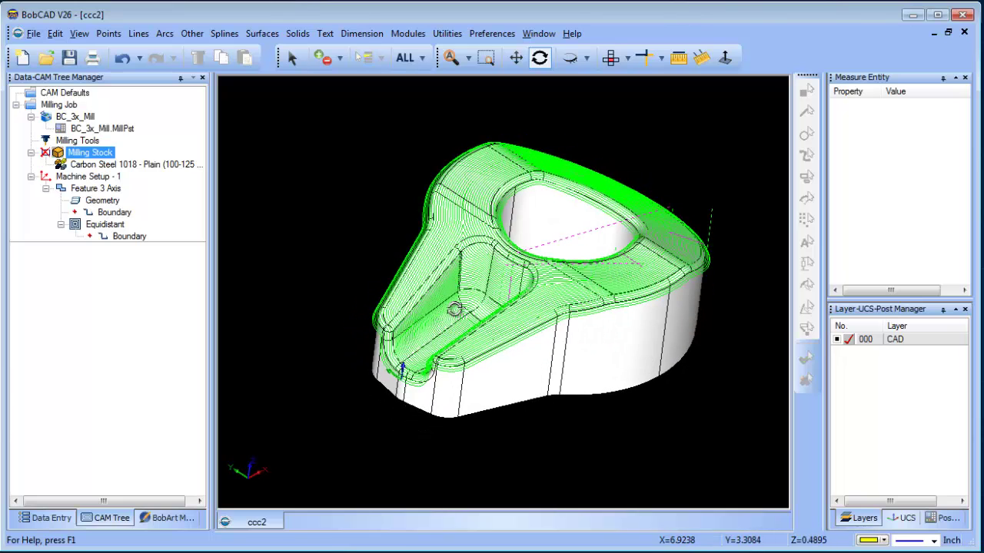
left_click_drag(531, 340, 617, 357)
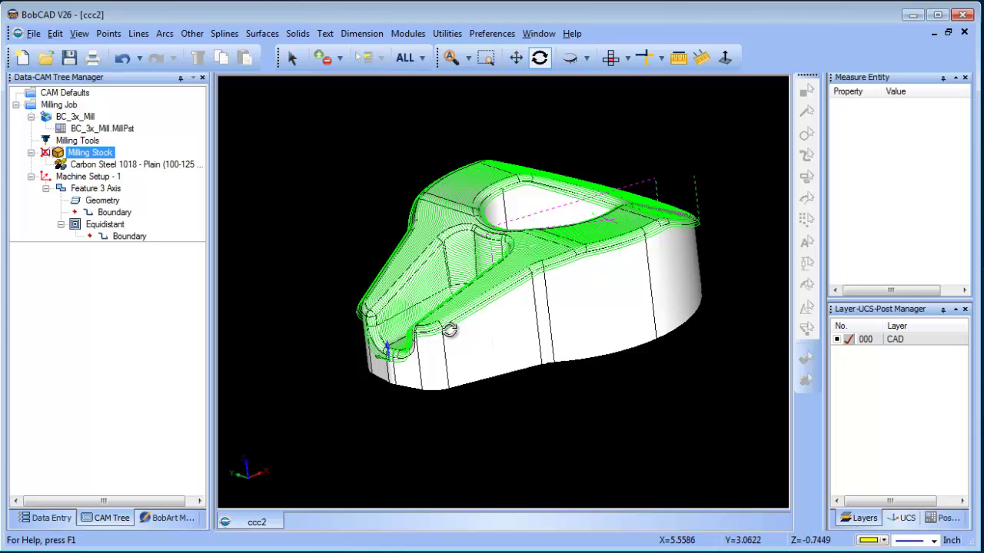
scroll(537, 299, "down", 2)
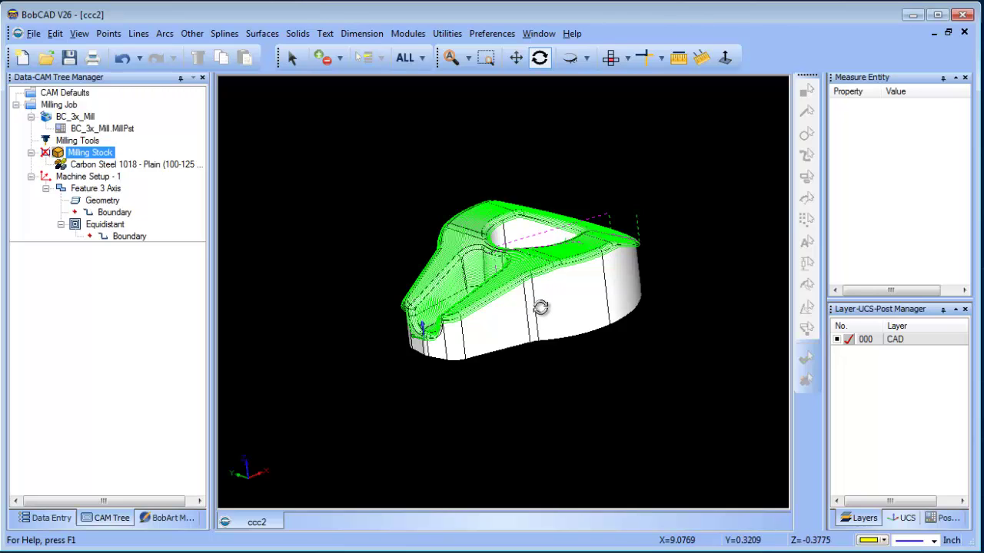
scroll(540, 308, "up", 1)
scroll(529, 274, "down", 2)
scroll(536, 282, "up", 3)
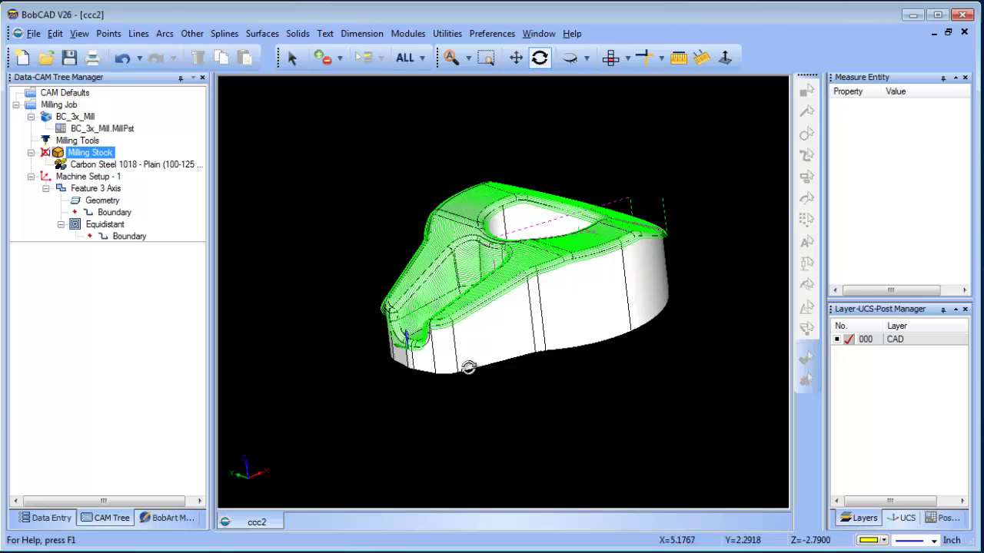
left_click(611, 58)
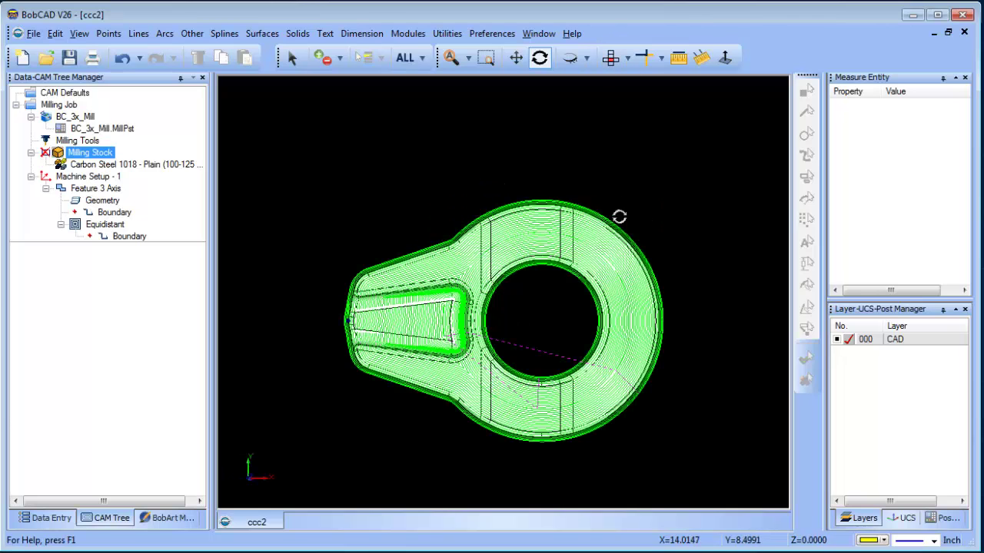
key("F7")
left_click_drag(520, 328, 538, 318)
- Add a new unnamed layer and make it the active layer
right_click(863, 341)
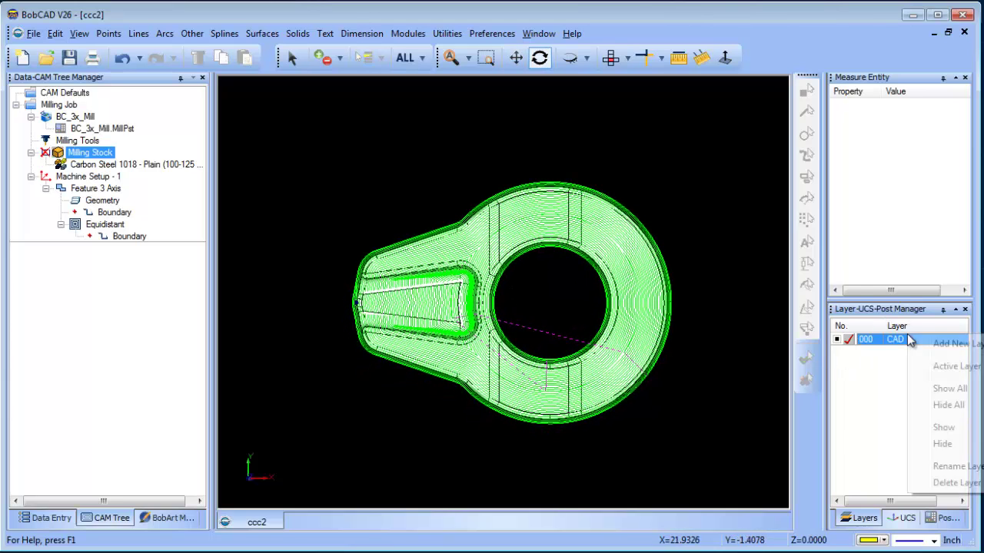
left_click(945, 343)
left_click(847, 352)
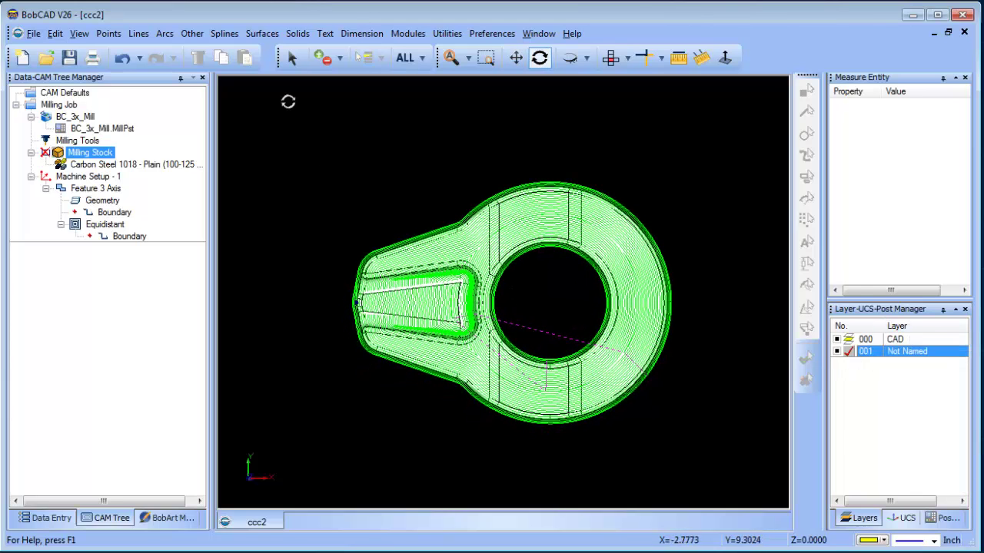
- Sketch a sharp-cornered rectangle overlapping the part's outer edge where the tapered arm meets the ring, in top view
left_click(192, 33)
left_click(220, 49)
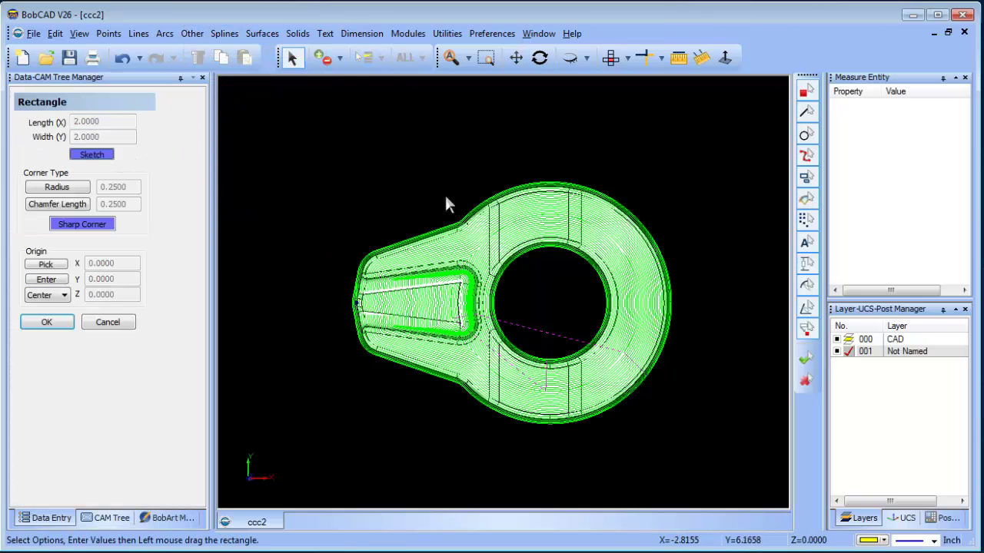
left_click_drag(486, 215, 523, 244)
- Reselect the 3-axis feature's boundary as the sketched rectangle and recompute the Equidistant toolpath
left_click(110, 516)
left_click(107, 212)
right_click(109, 214)
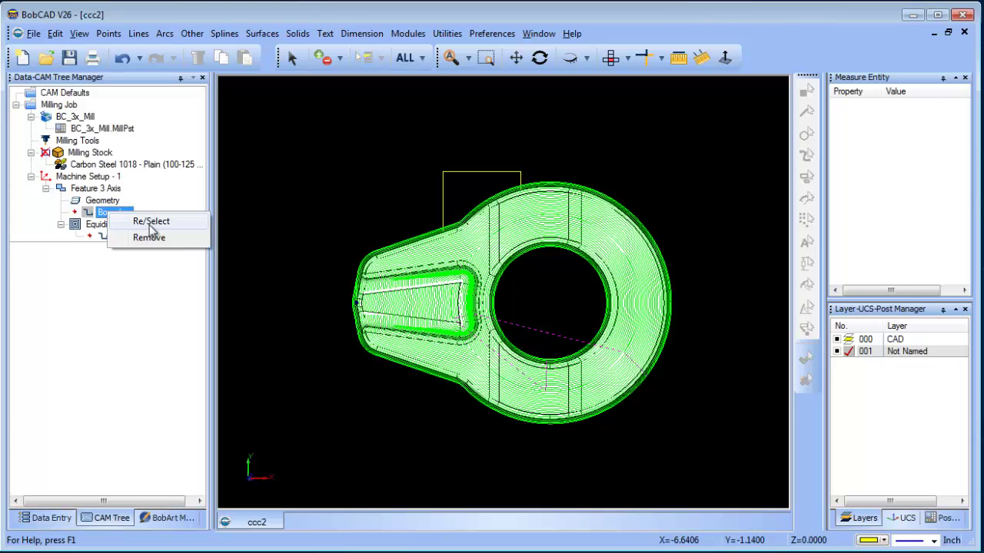
left_click(151, 222)
left_click(462, 171)
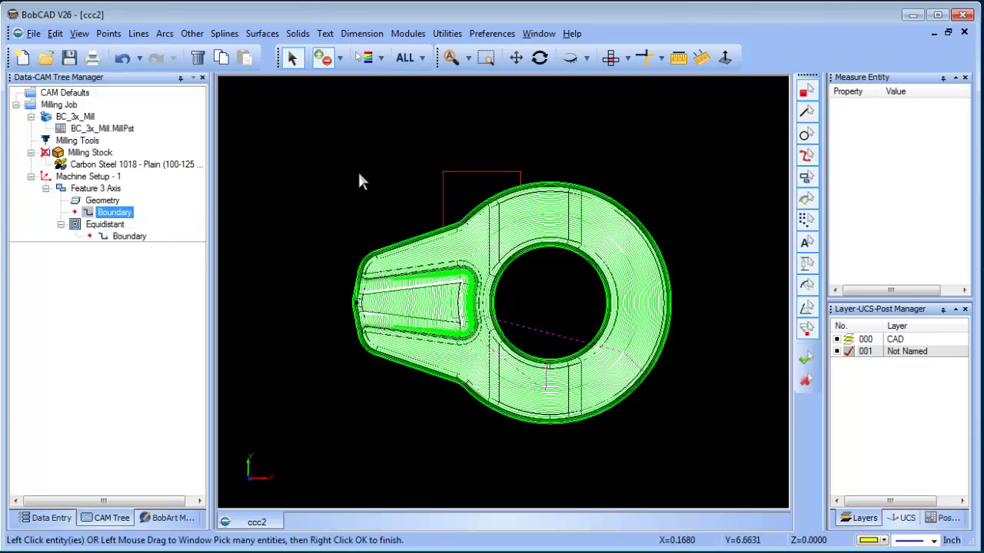
right_click(360, 172)
right_click(115, 227)
left_click(179, 239)
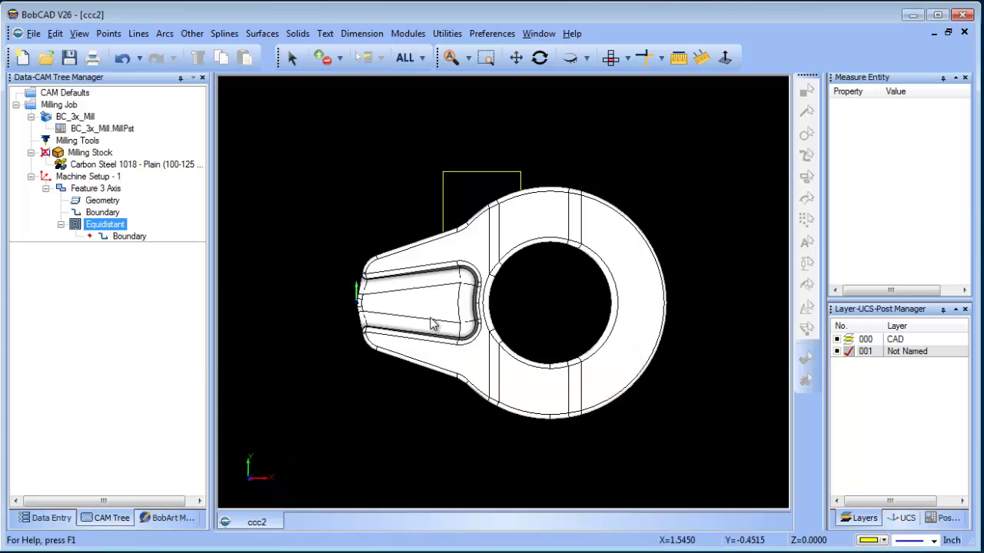
- Inspect the toolpath confined to the rectangle and delete the boundary rectangle
middle_click_drag(577, 333, 276, 299)
left_click(93, 214)
left_click(100, 224)
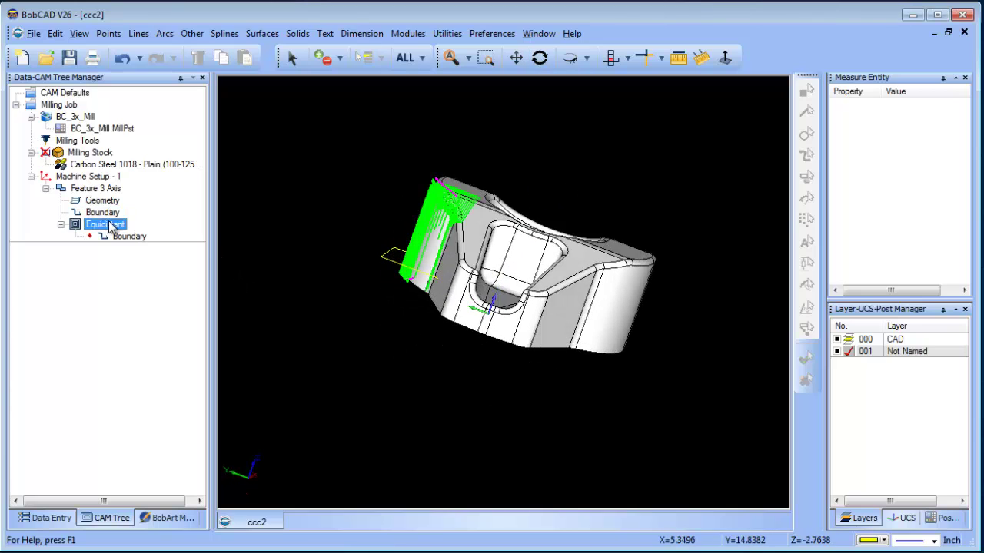
middle_click_drag(493, 257, 469, 280)
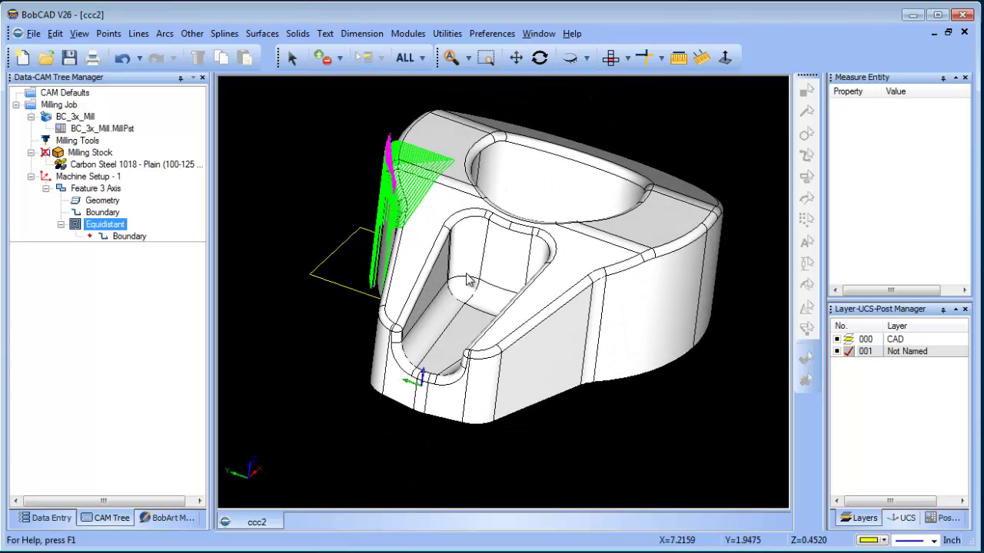
left_click(611, 57)
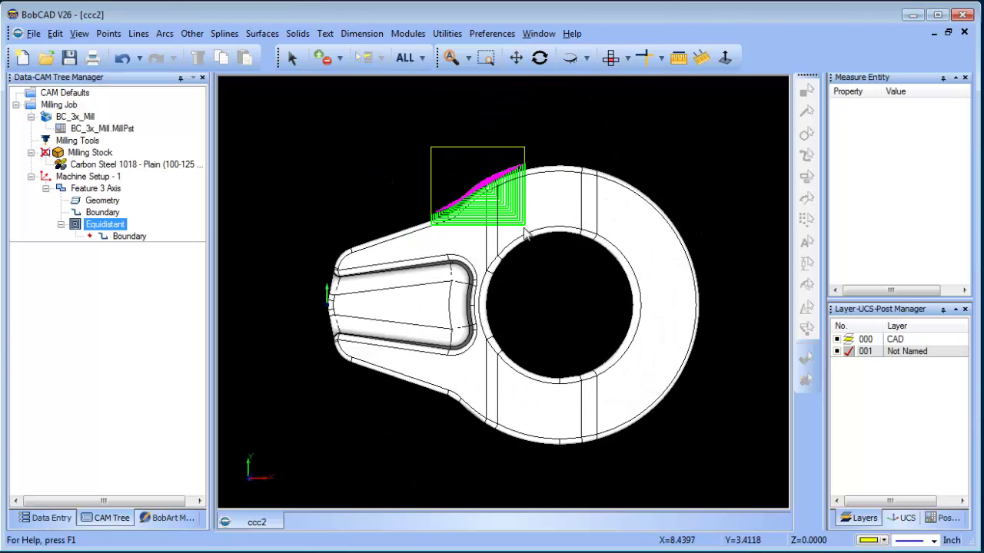
left_click(294, 59)
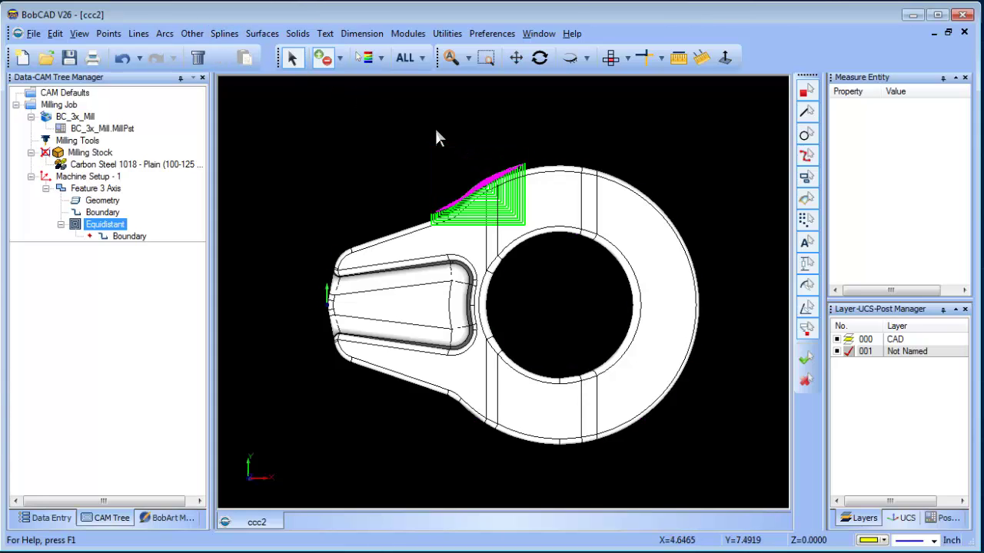
- Sketch two concentric circles of different sizes centred over the tapered pocket at the part's narrow end
left_click(165, 34)
left_click(190, 49)
left_click(415, 298)
left_click(443, 360)
left_click(415, 302)
left_click(421, 329)
right_click(325, 172)
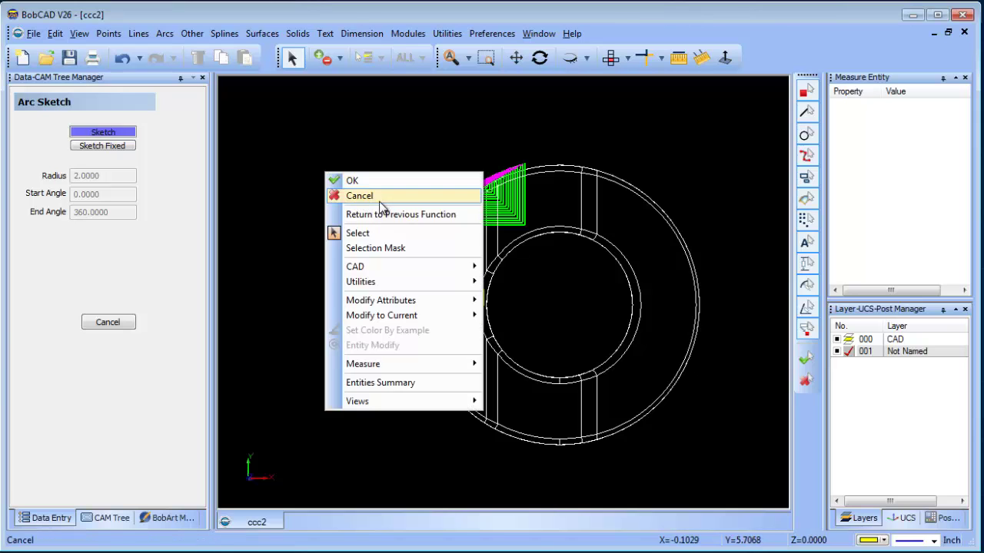
left_click(431, 194)
left_click(112, 513)
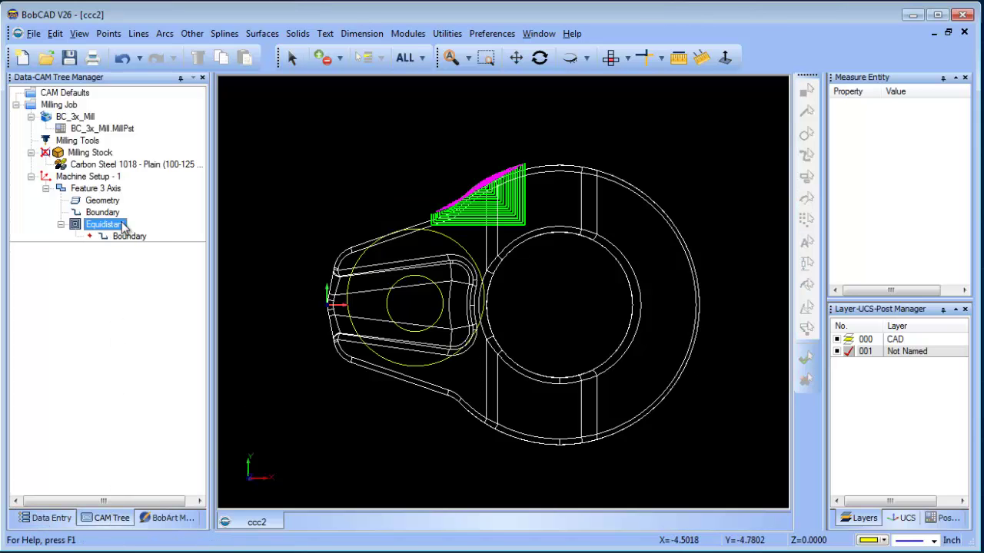
- Reselect the 3-axis feature's boundary as the two concentric circles and recompute the Equidistant toolpath
right_click(115, 213)
left_click(161, 222)
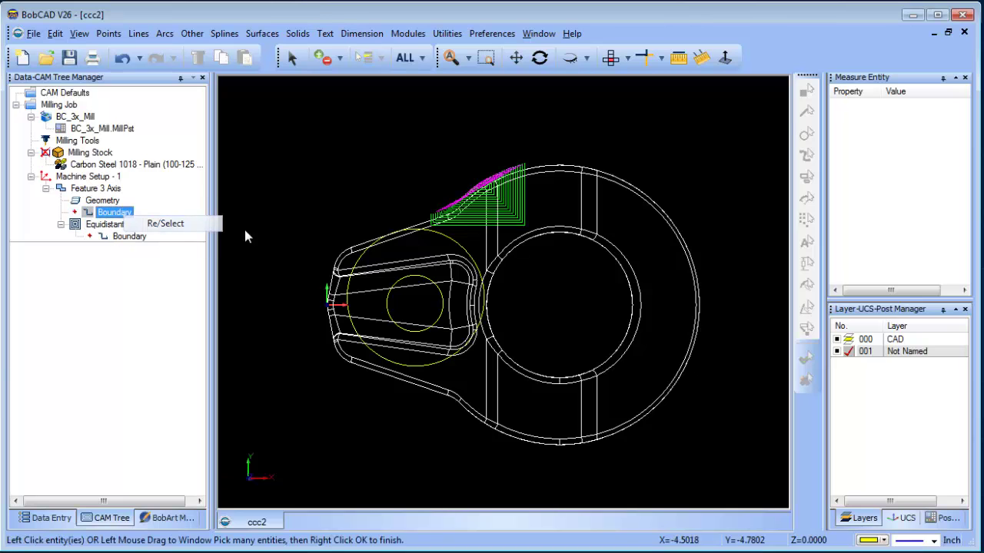
left_click(364, 265)
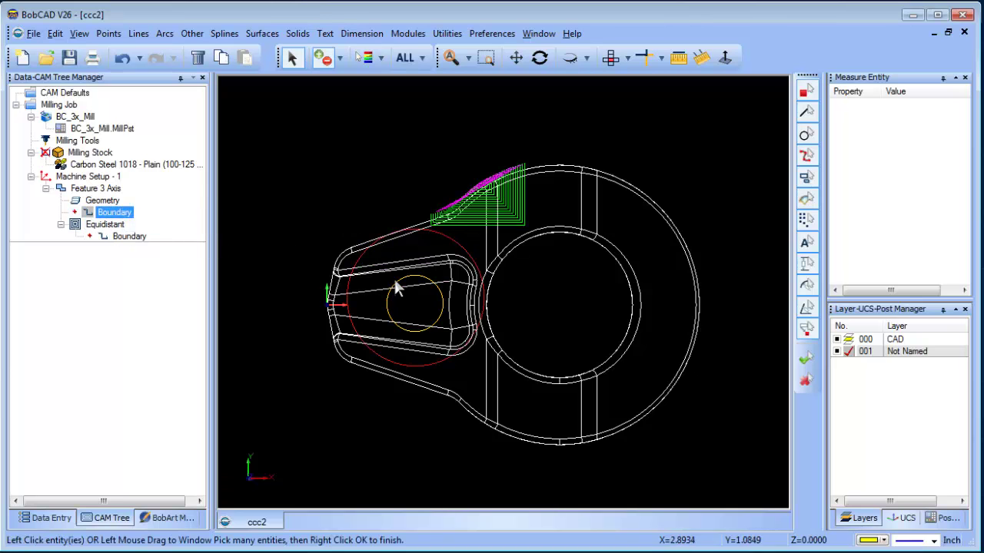
right_click(346, 212)
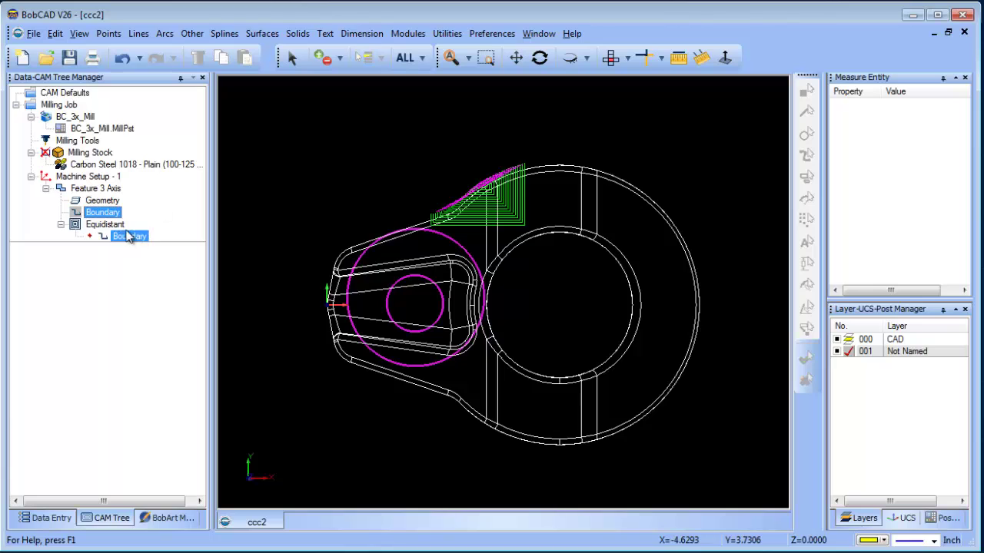
right_click(113, 225)
left_click(182, 240)
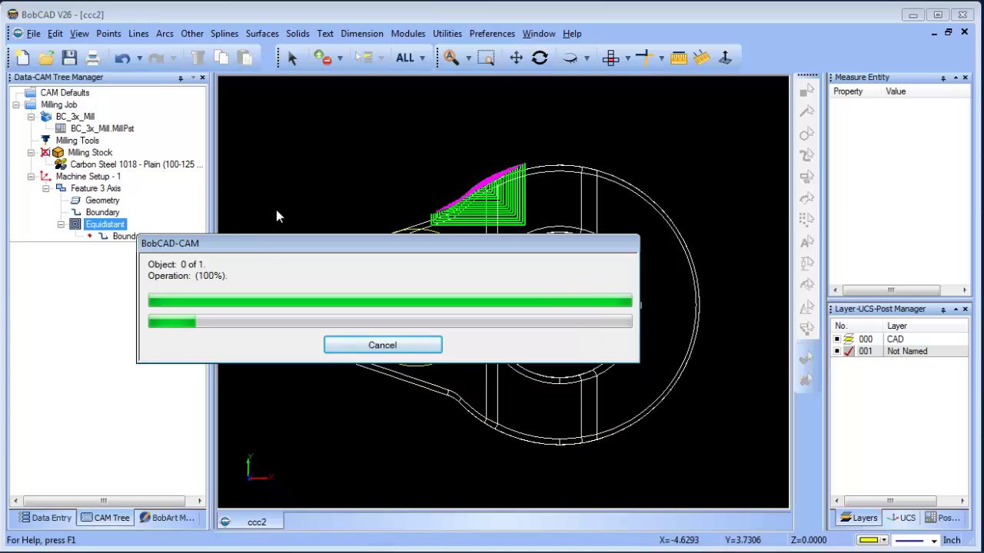
middle_click_drag(484, 396, 584, 342)
- Enable Bottom of Job for the 3-axis feature, set it to -1, and compute the toolpath
right_click(108, 224)
right_click(100, 190)
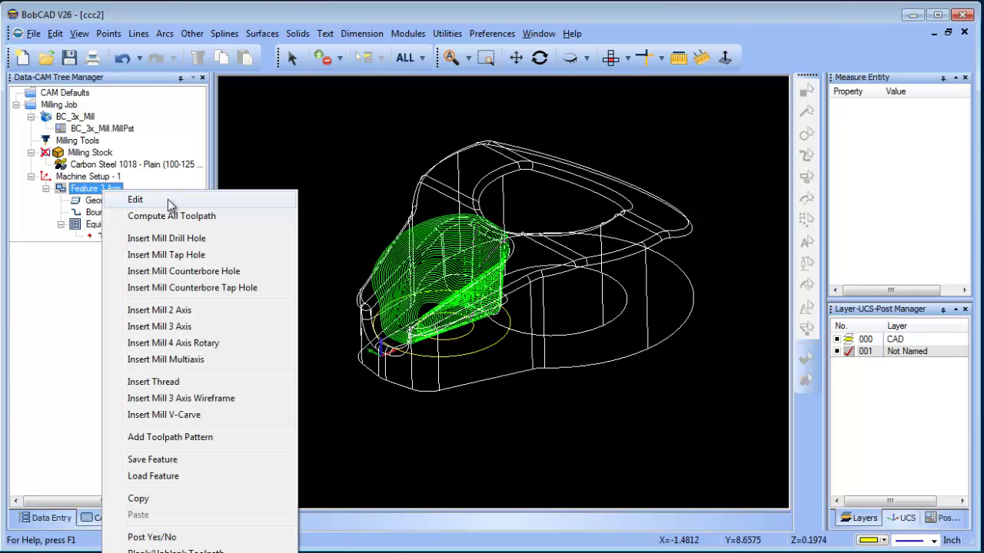
left_click(167, 199)
left_click(239, 168)
left_click(243, 139)
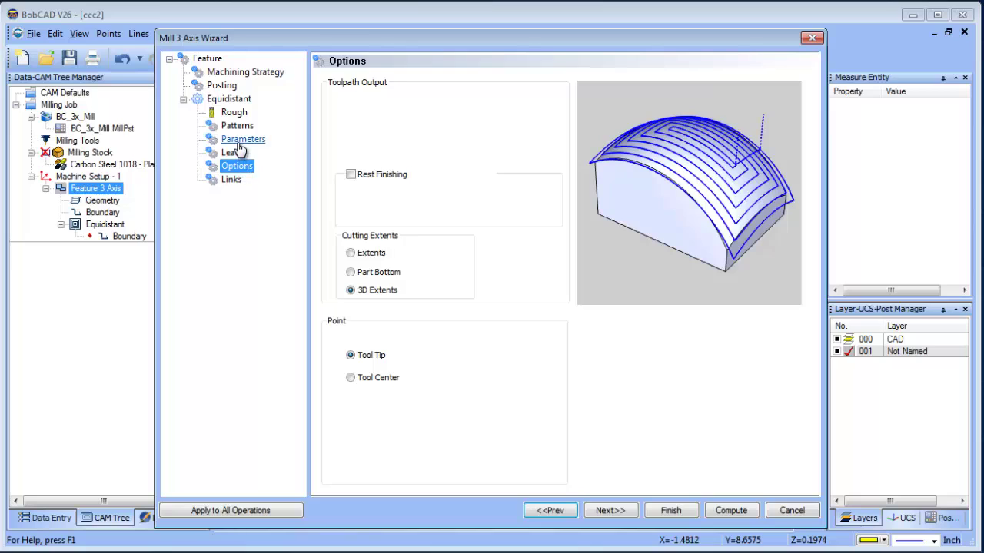
left_click(343, 376)
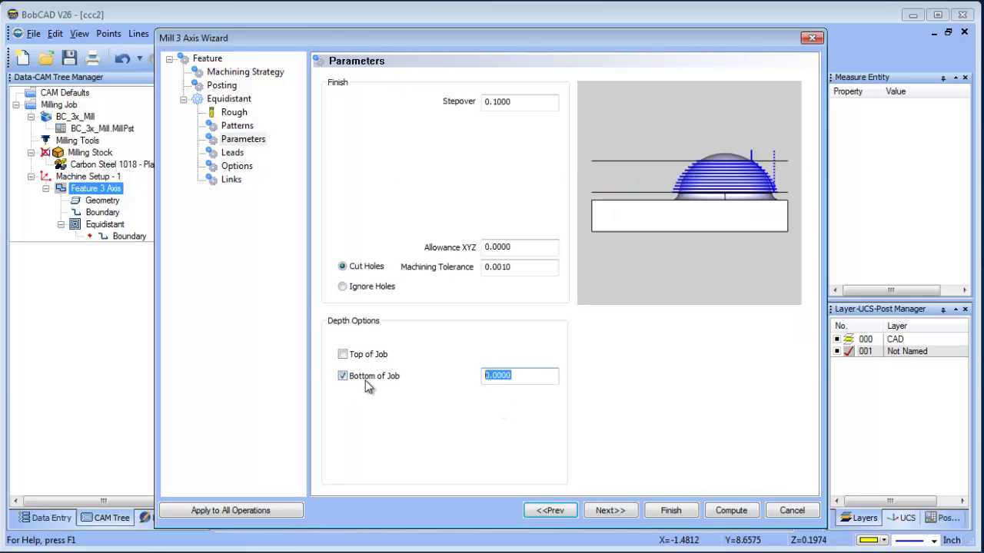
type("-1")
left_click(730, 512)
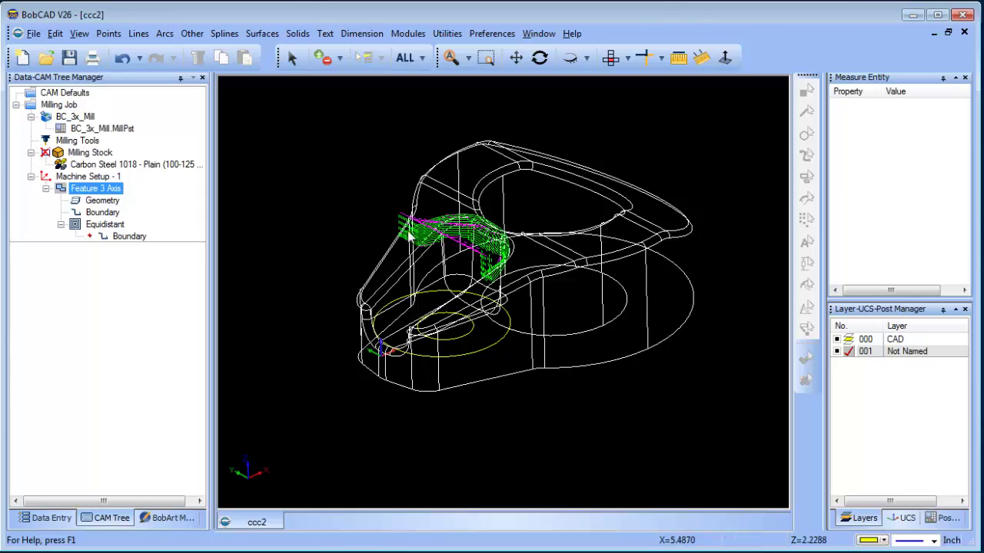
mouse_move(536, 309)
middle_mouse_down()
mouse_move(552, 336)
mouse_move(527, 303)
middle_mouse_up()
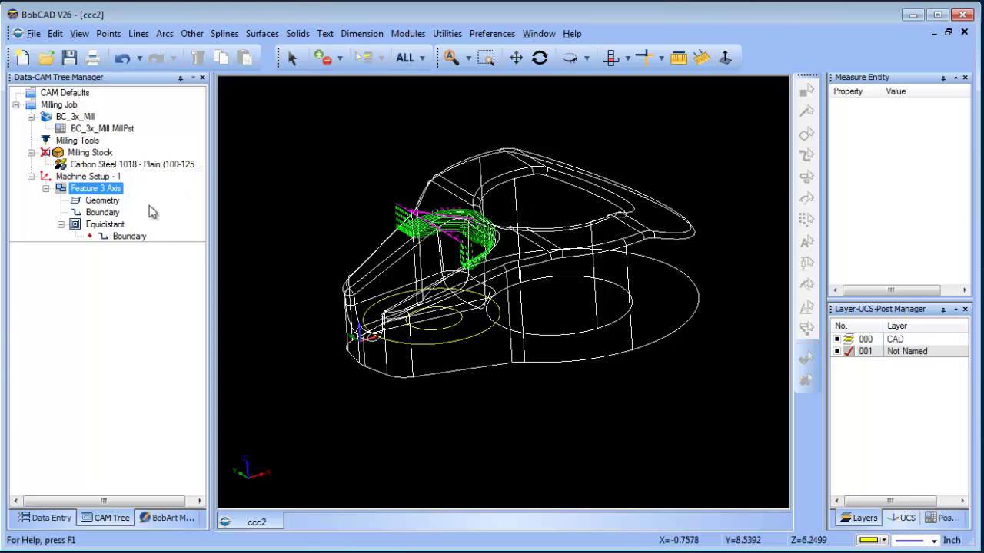
- Review the depth options in the 3-axis feature's parameters
right_click(117, 225)
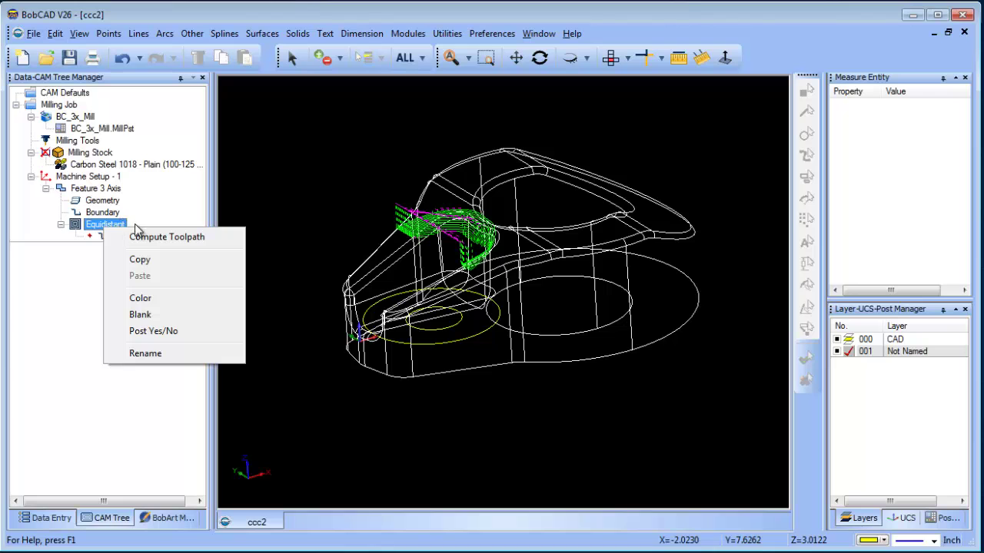
right_click(103, 189)
left_click(135, 194)
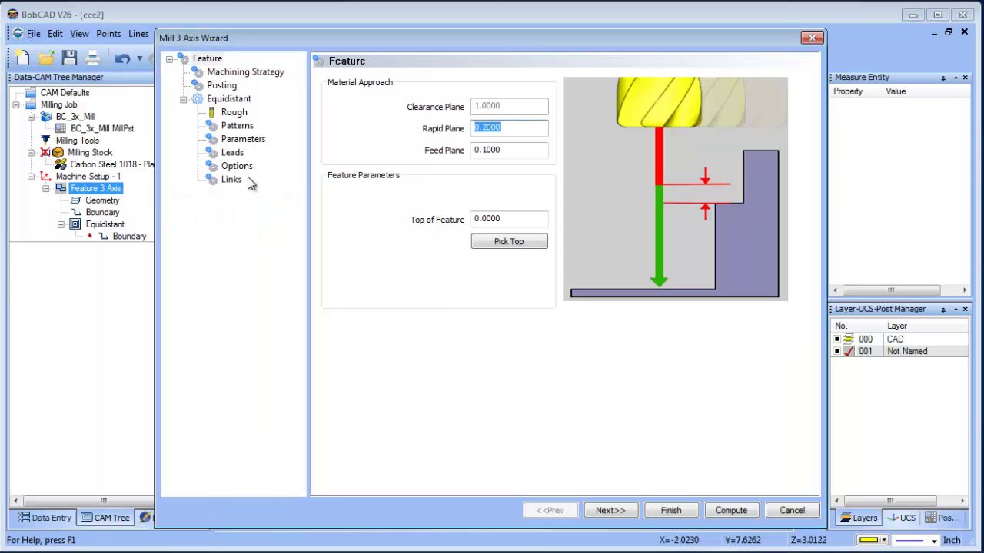
left_click(237, 167)
left_click(238, 139)
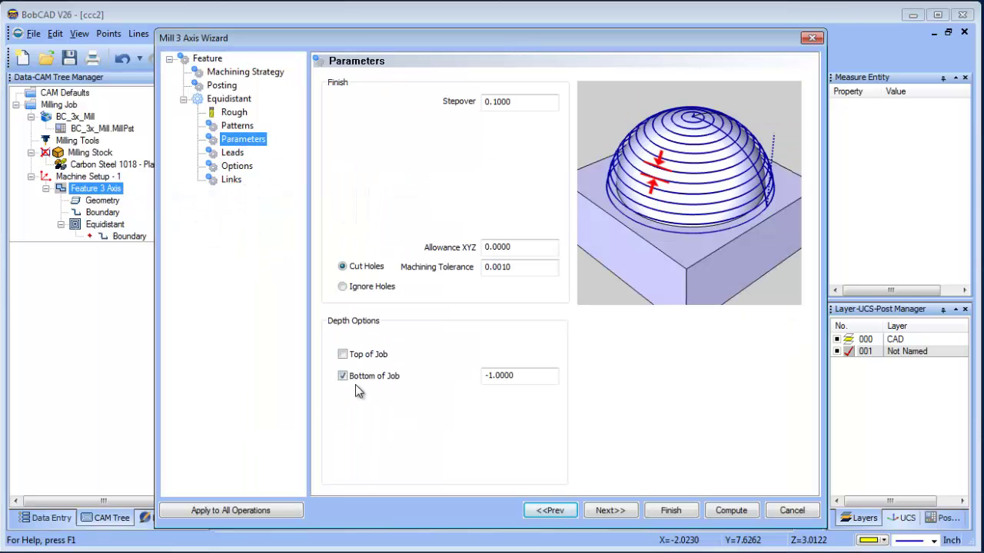
left_click(671, 511)
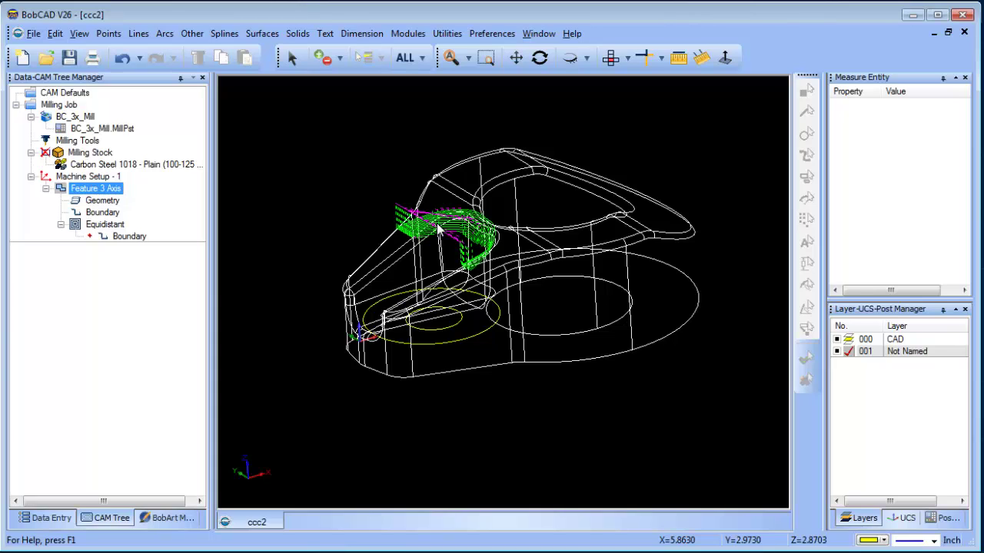
- Blank the Equidistant toolpath
left_click(103, 223)
right_click(103, 223)
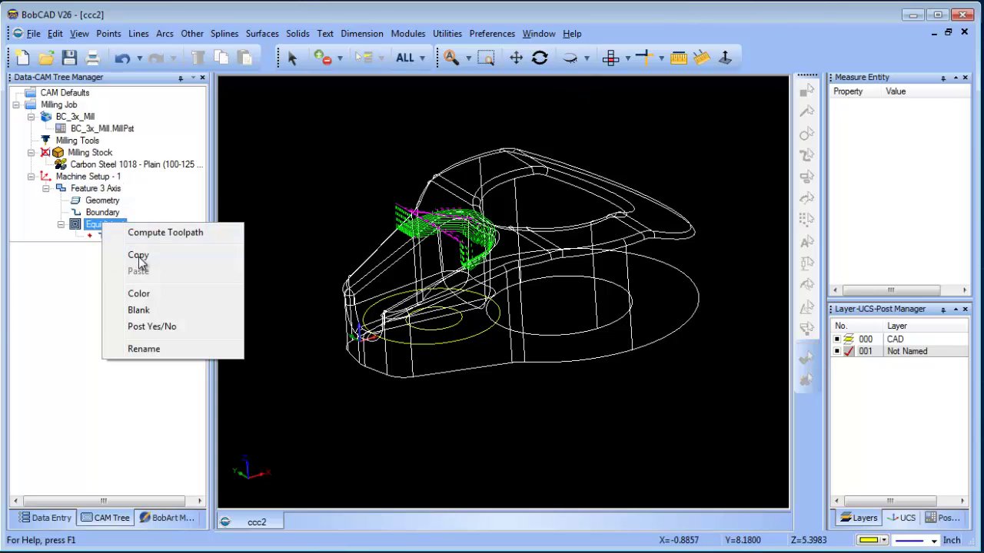
left_click(153, 312)
- Show the part shaded from the front and make the Front (X/Z) UCS active
left_click(628, 58)
left_click(636, 94)
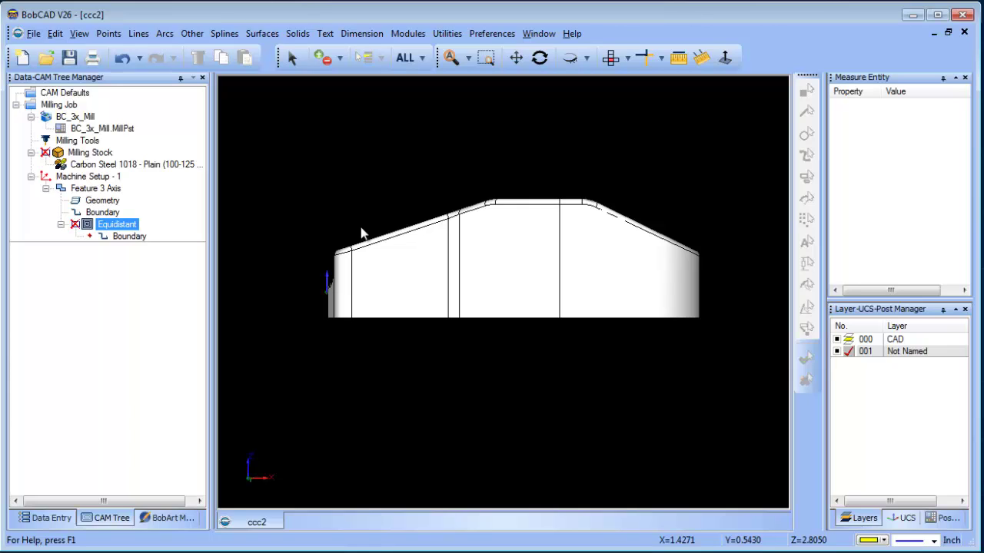
scroll(647, 194, "down", 1)
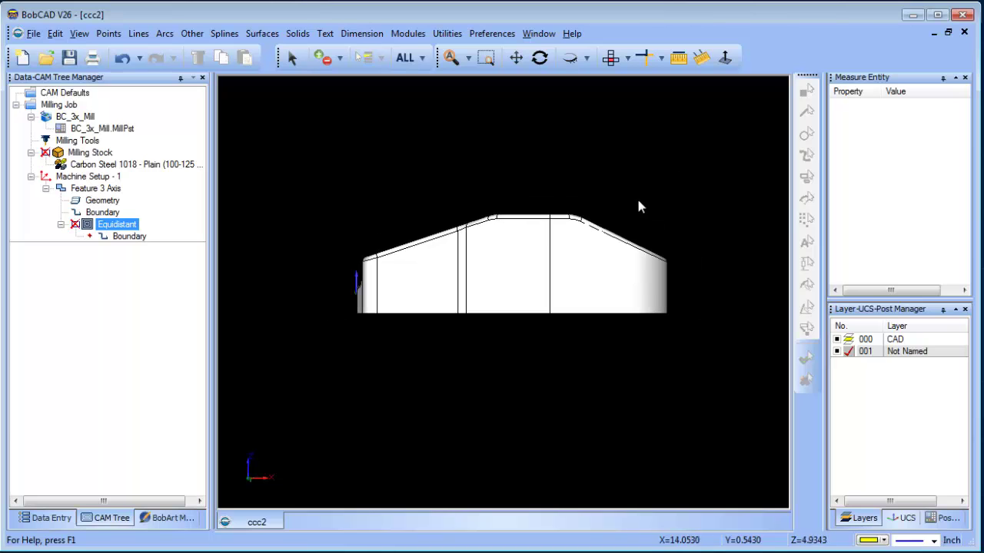
left_click(902, 518)
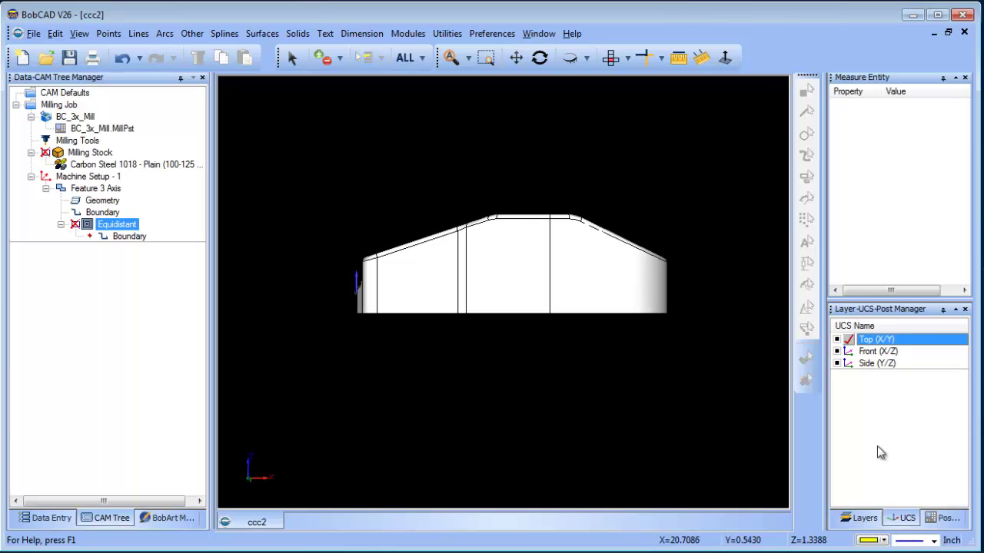
left_click(850, 351)
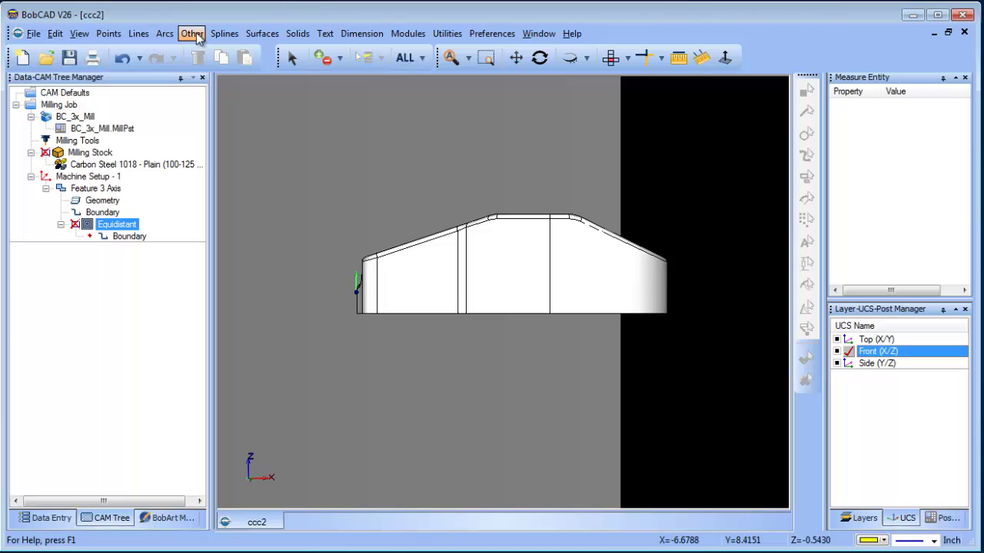
- Sketch an arched fitted spline across the part's full length, extending slightly past both ends
left_click(225, 34)
left_click(249, 67)
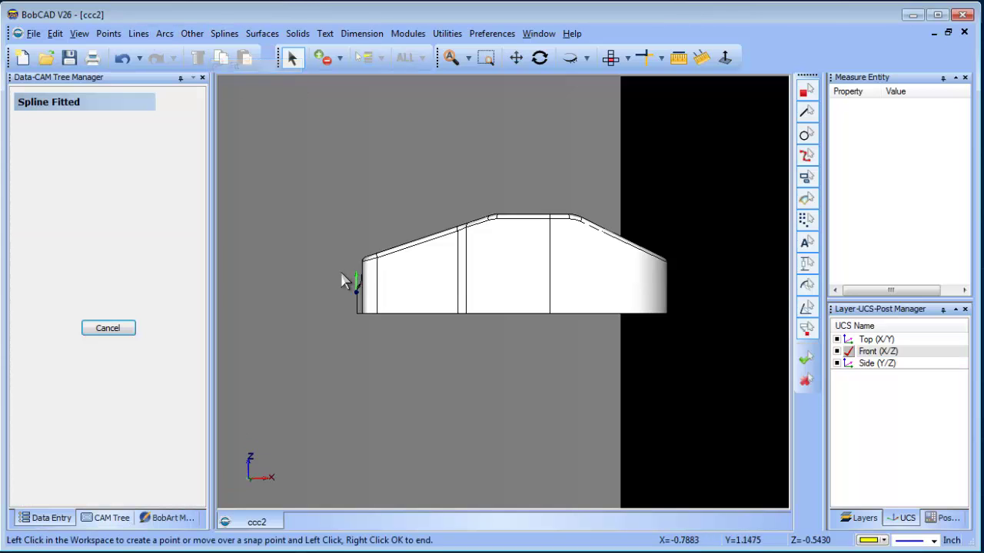
left_click(335, 295)
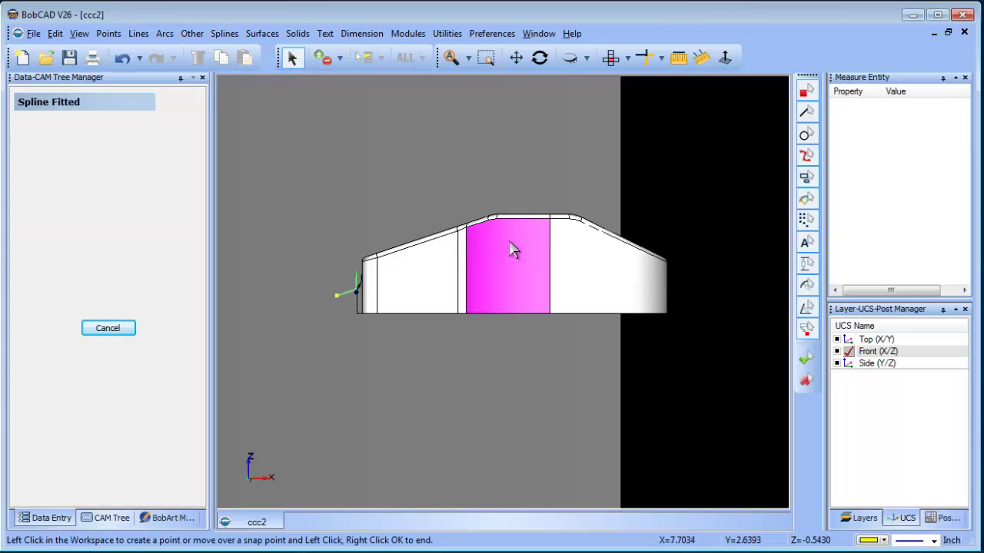
right_click(685, 290)
left_click(708, 301)
middle_click_drag(500, 297, 560, 314)
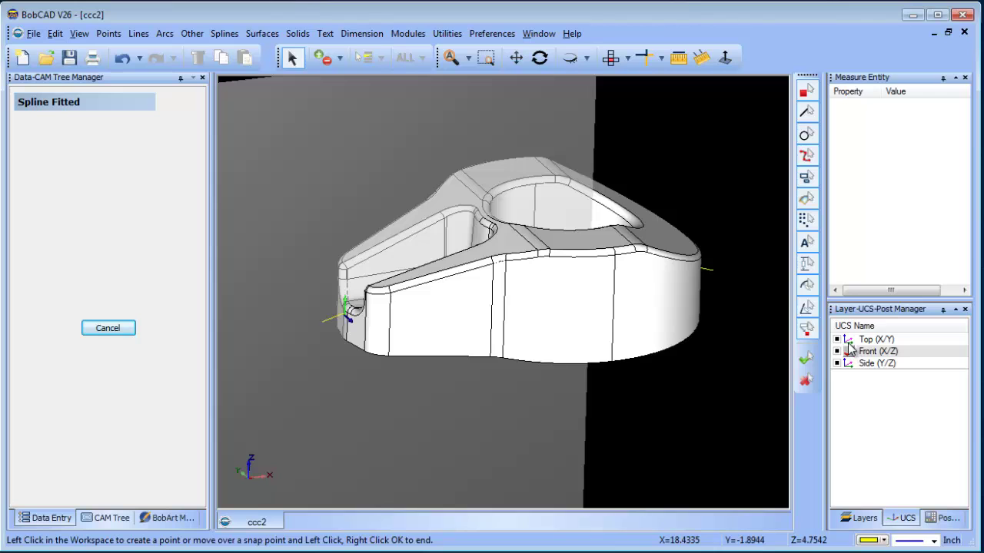
- Extrude the arched spline into a surface with a distance of 16 inches
left_click(262, 33)
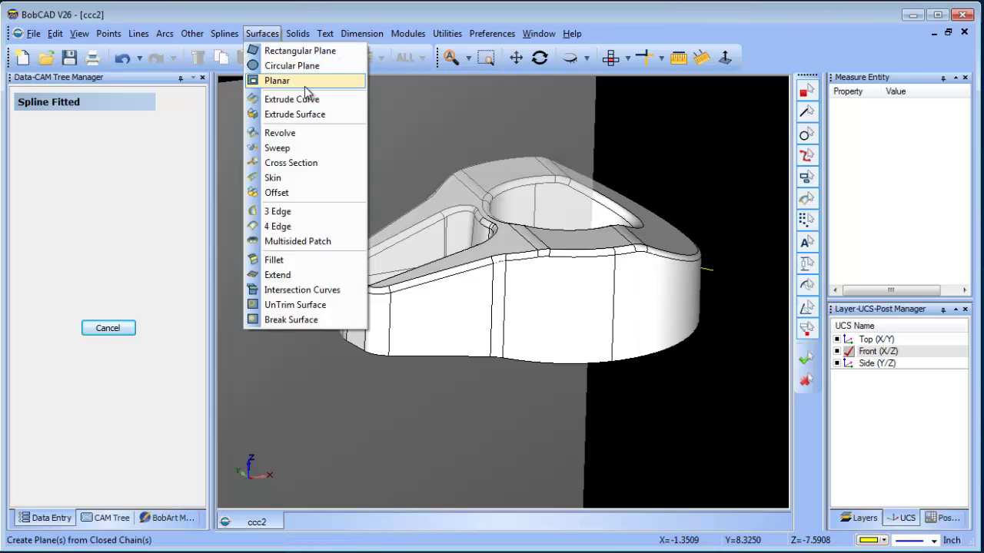
left_click(292, 98)
left_click(325, 319)
right_click(257, 209)
left_click(286, 218)
double_click(107, 230)
type("16")
left_click(46, 322)
left_click(108, 322)
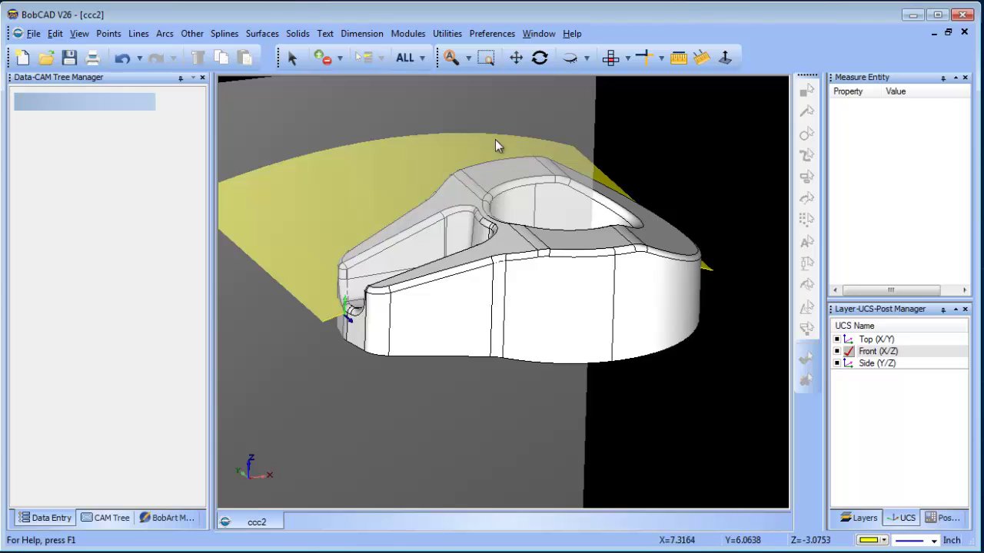
- Translate the extruded surface by -8 inches in Z
left_click(447, 33)
left_click(501, 96)
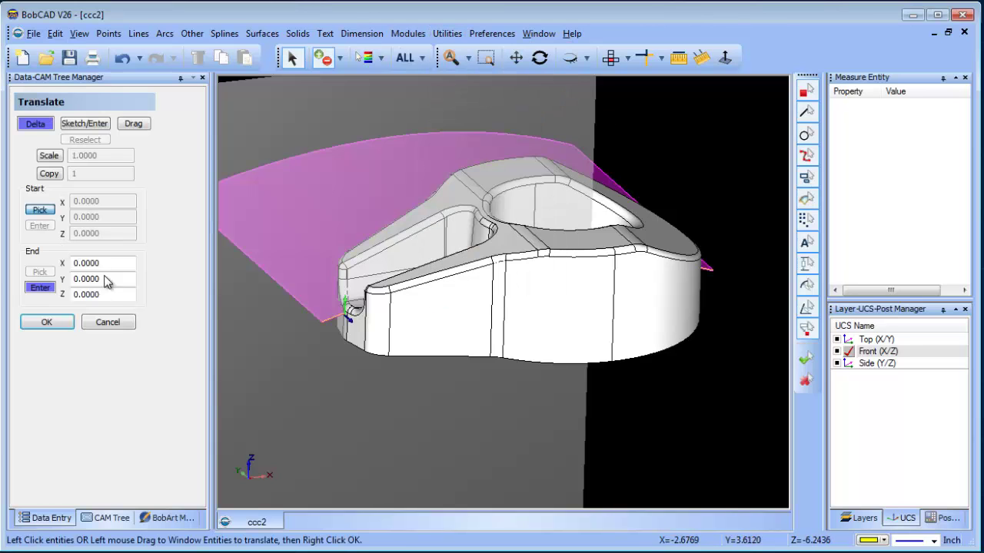
left_click_drag(103, 295, 22, 286)
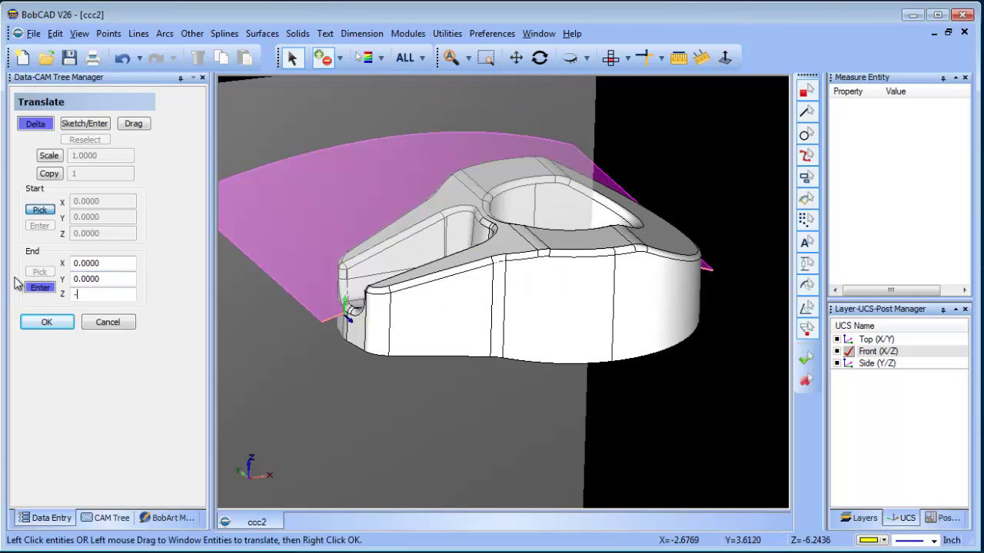
type("-8")
key("Return")
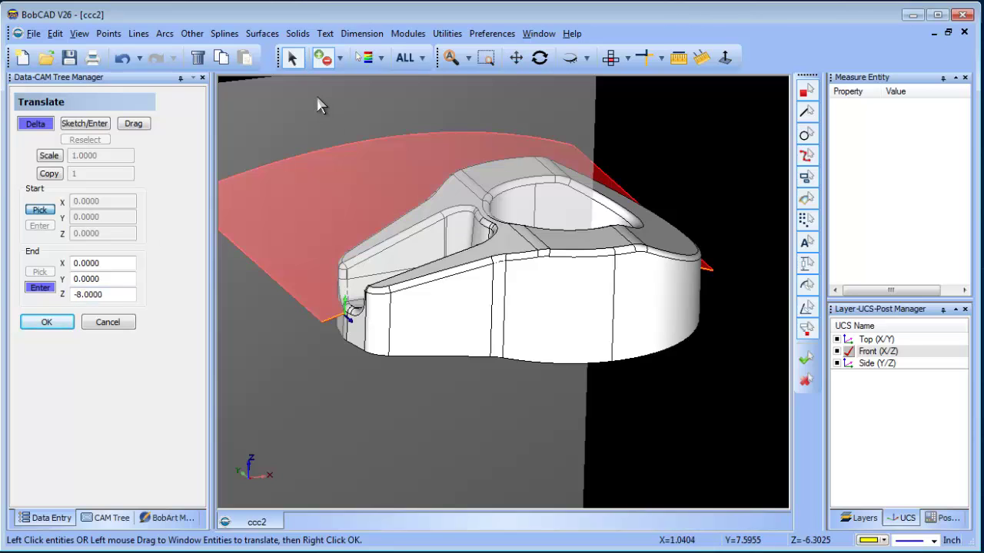
right_click(318, 96)
left_click(348, 105)
left_click(46, 322)
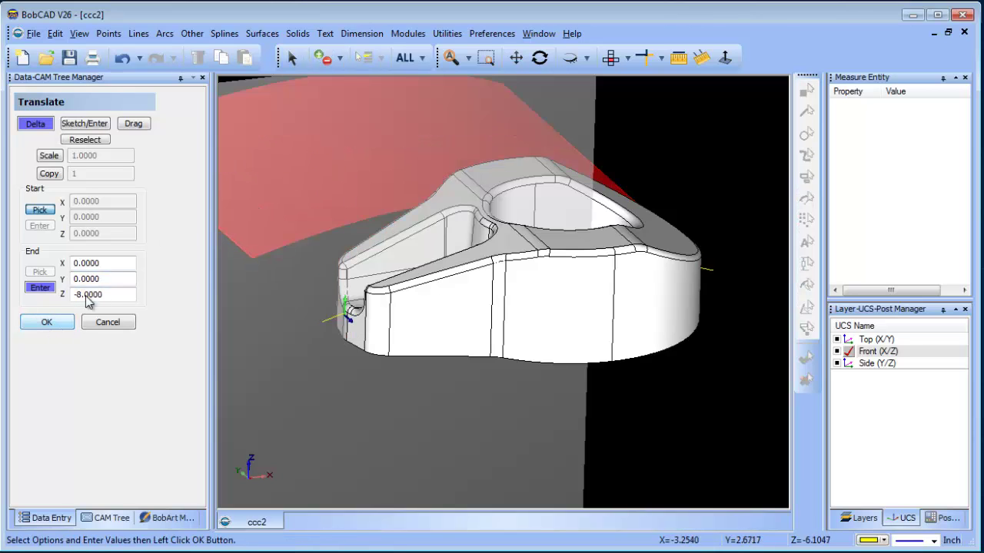
- Translate the extruded surface by 16 inches in Z so it passes through the part
left_click_drag(121, 298, 21, 287)
type("16")
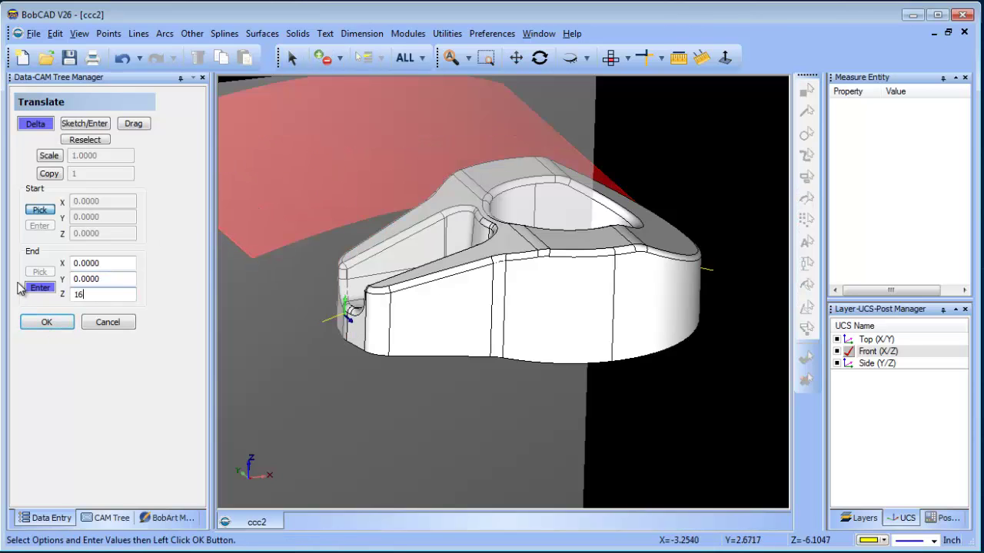
left_click(62, 323)
left_click(67, 326)
right_click(715, 176)
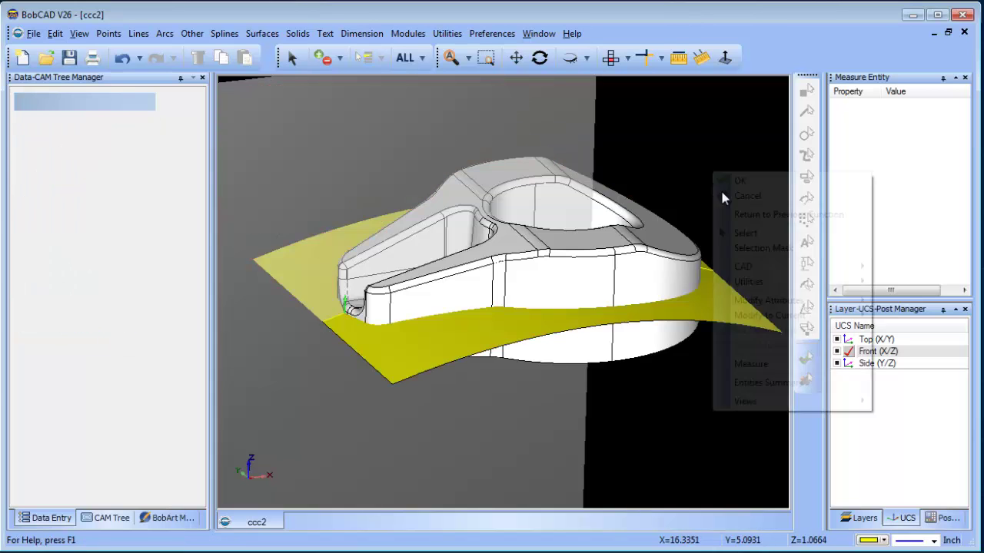
left_click(718, 192)
- Make the Top (X/Y) UCS active and translate the curved surface by 1 inch in Z
left_click(847, 339)
middle_click_drag(552, 248, 466, 97)
left_click(447, 33)
left_click(471, 95)
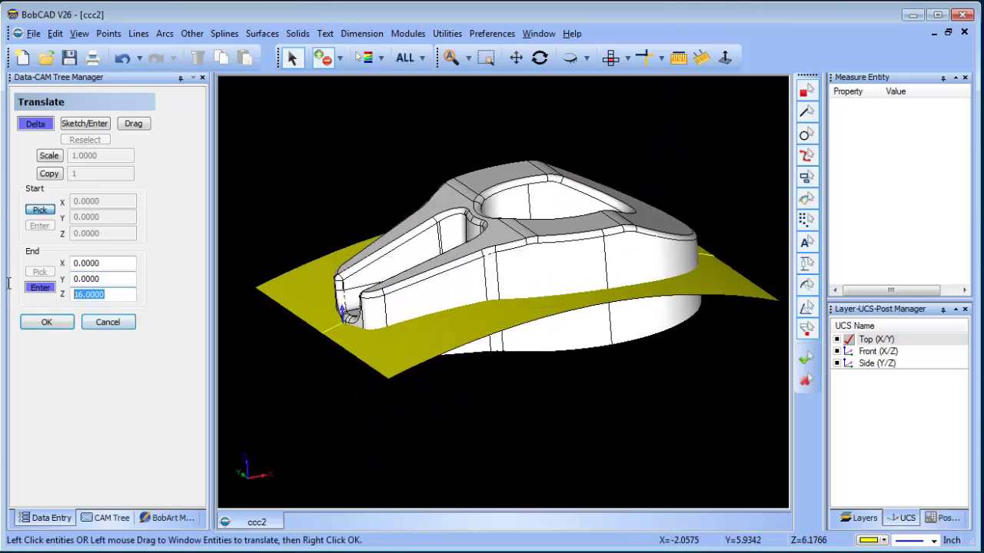
double_click(129, 295)
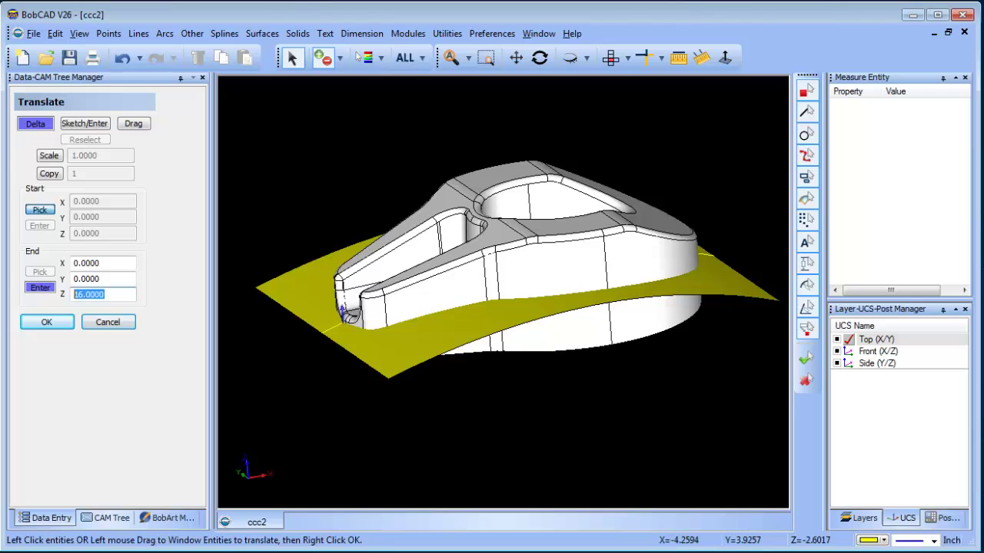
left_click(286, 278)
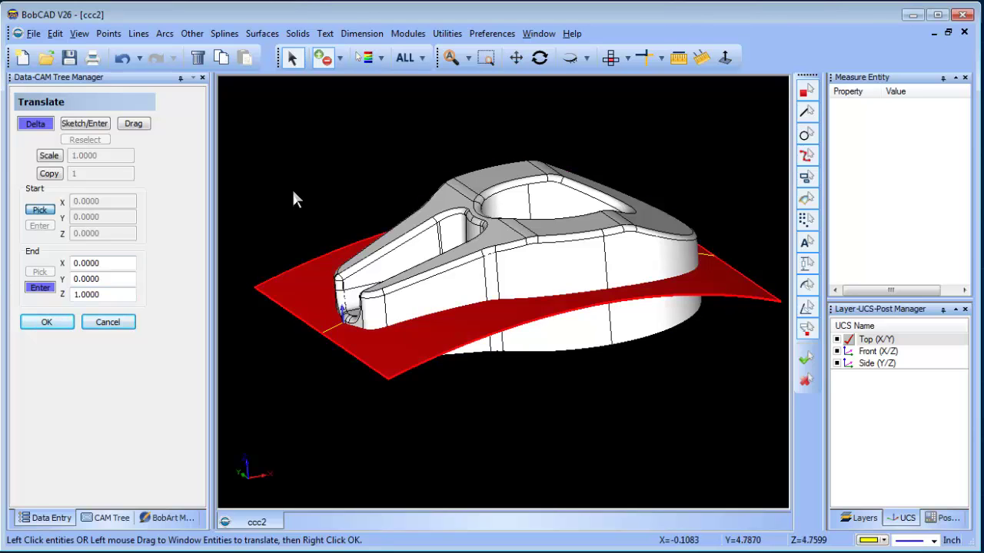
right_click(292, 191)
key("Escape")
left_click(45, 324)
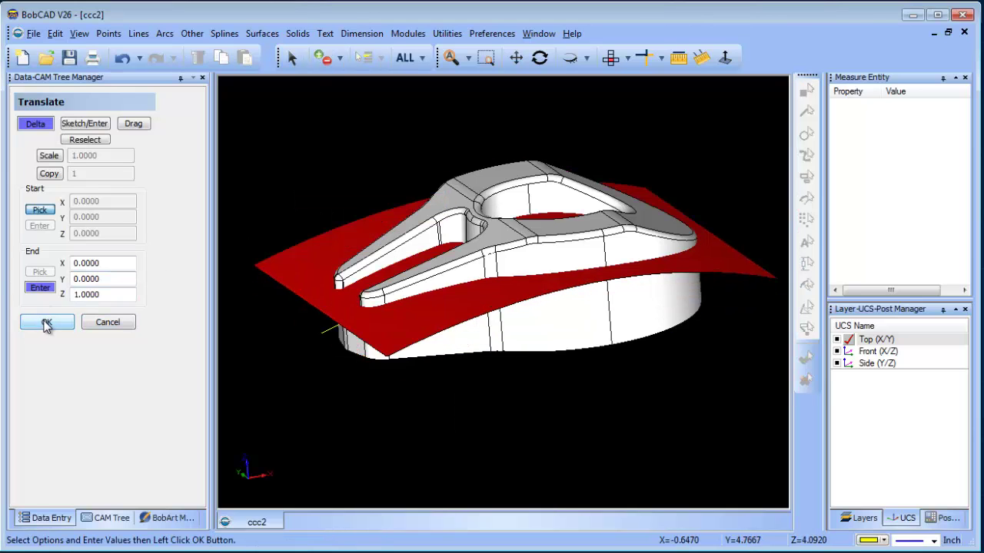
left_click(107, 323)
middle_click_drag(507, 345, 514, 367)
- Reselect the 3 Axis feature's geometry to include both the part and the curved surface
left_click(108, 518)
left_click(103, 212)
left_click(108, 200)
right_click(116, 202)
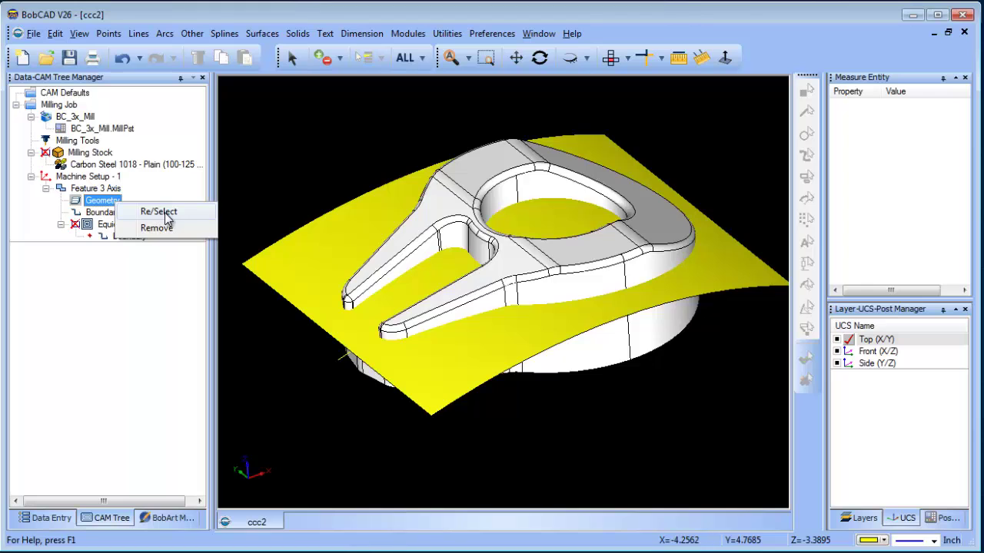
left_click(164, 212)
left_click(348, 225)
right_click(294, 126)
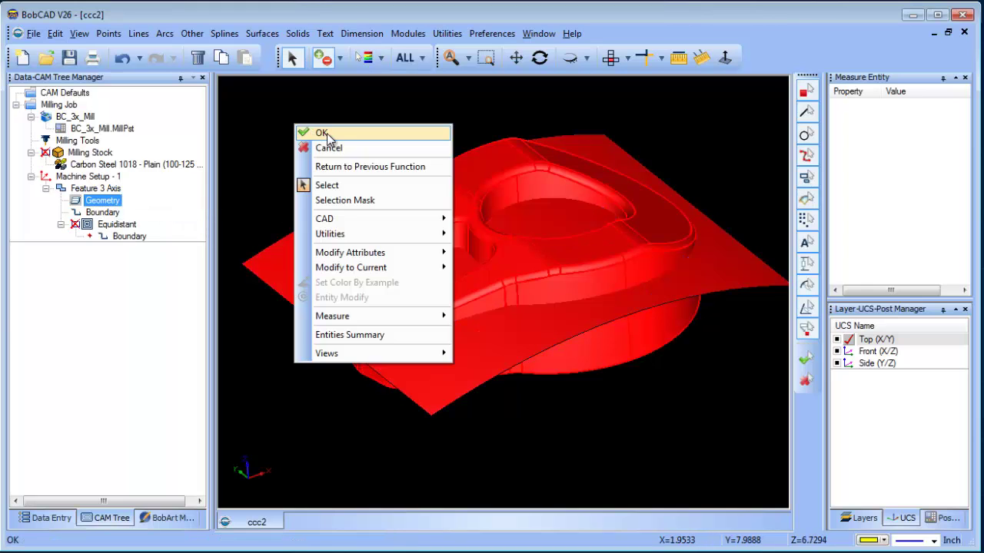
left_click(326, 136)
- Recompute the Equidistant toolpath and examine how the passes follow the curved surface inside the boundary
left_click(114, 225)
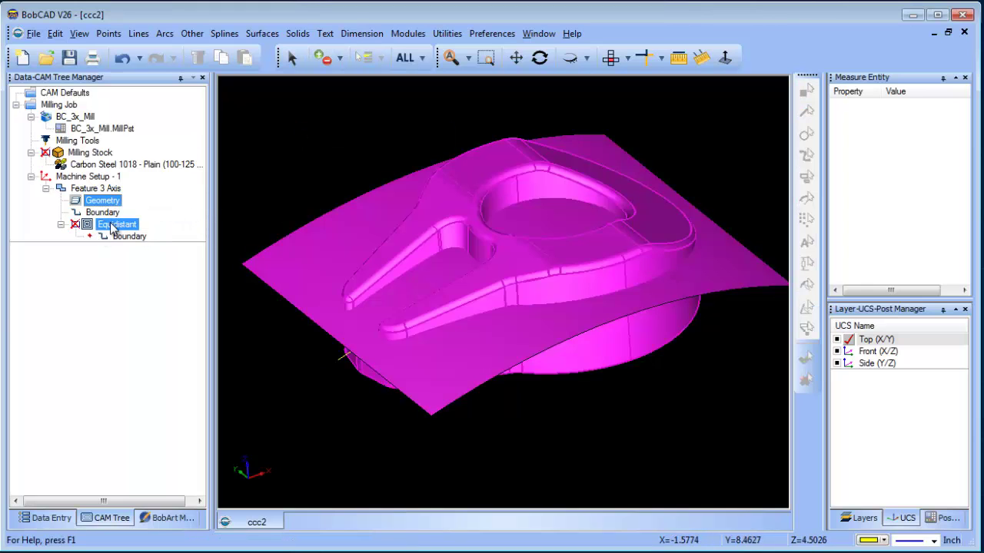
left_click(115, 224)
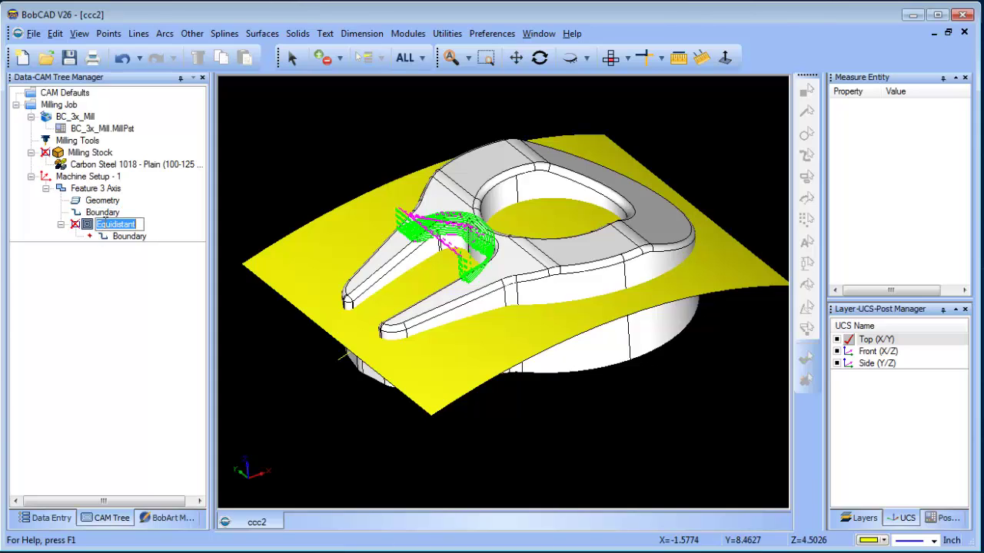
right_click(91, 225)
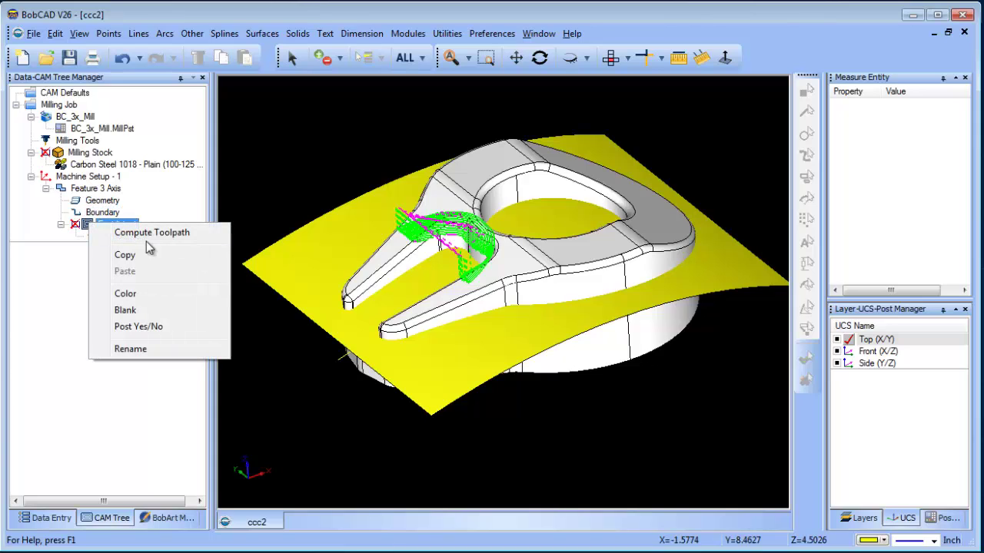
left_click(186, 235)
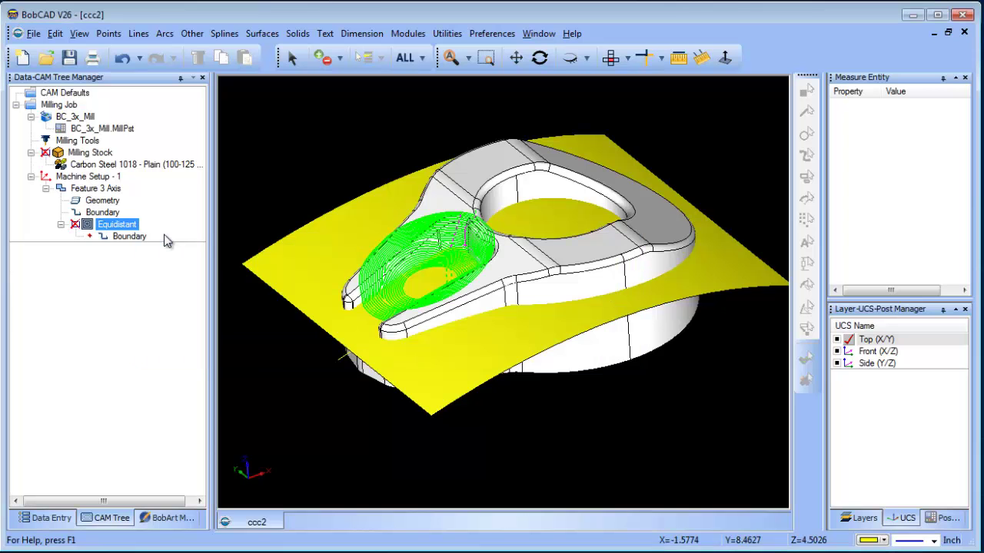
middle_click_drag(431, 330, 479, 342)
middle_click_drag(549, 357, 572, 364)
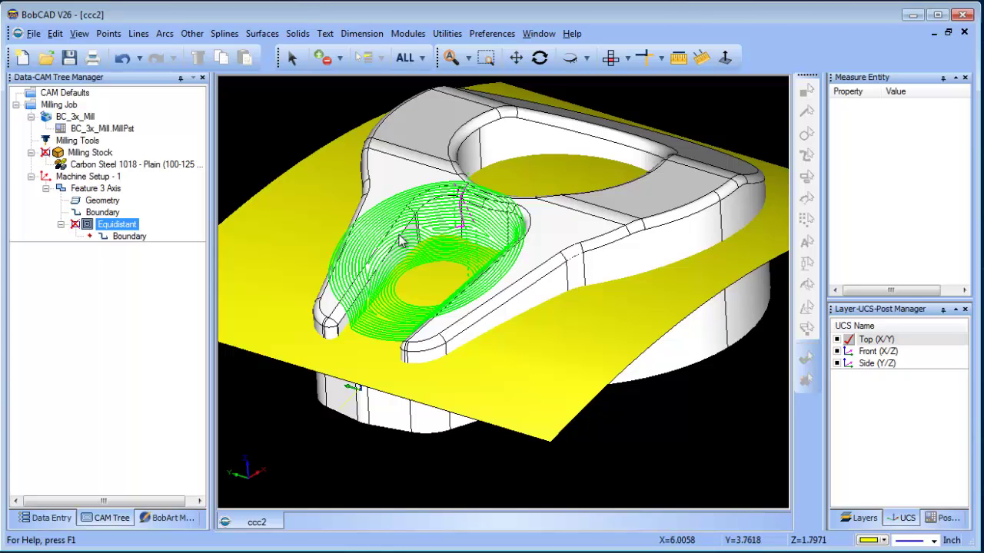
- Delete the curved surface and remove the boundary from the 3 Axis feature
scroll(408, 283, "down", 2)
right_click(291, 190)
left_click(304, 191)
left_click(292, 58)
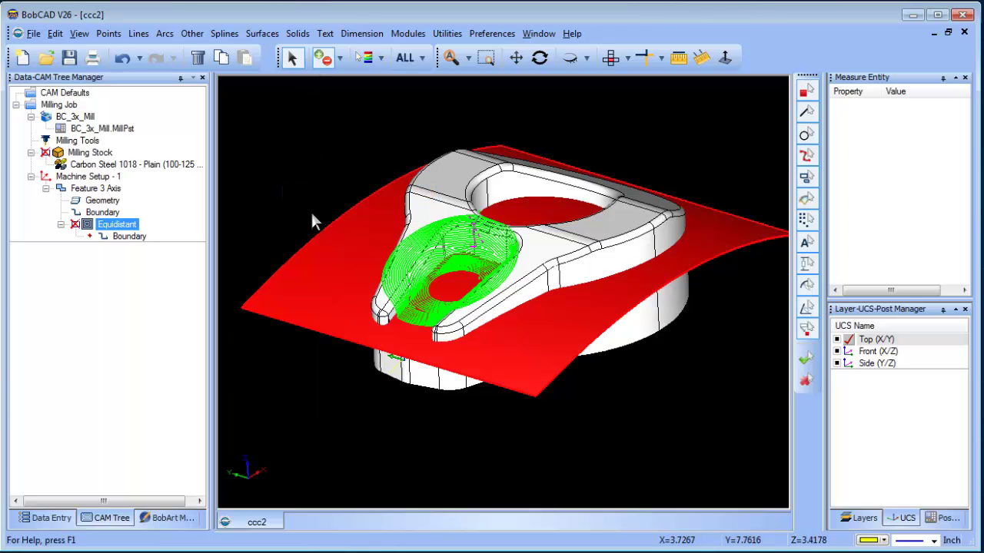
key("Delete")
right_click(115, 220)
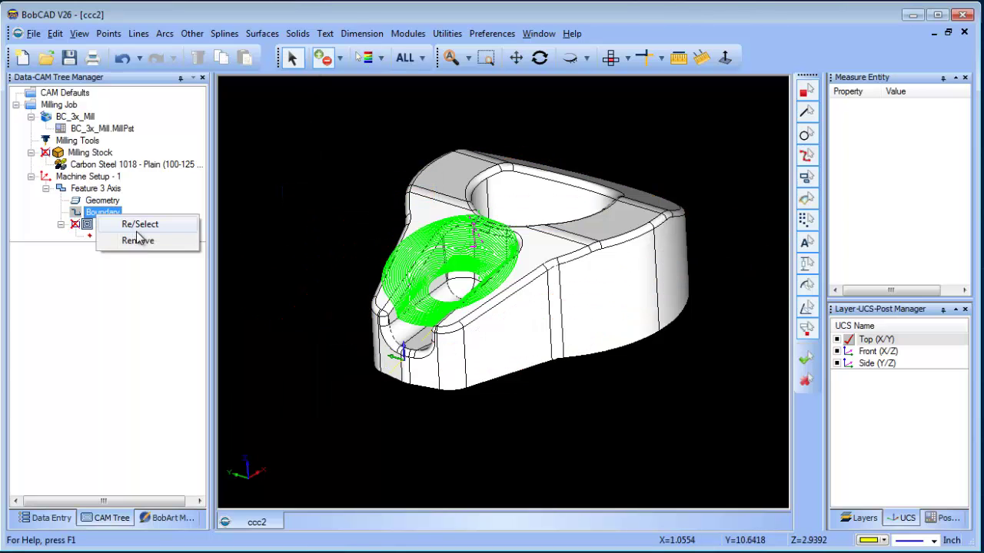
left_click(136, 239)
- Compute the Equidistant toolpath without the feature boundary and blank it from the display
right_click(127, 227)
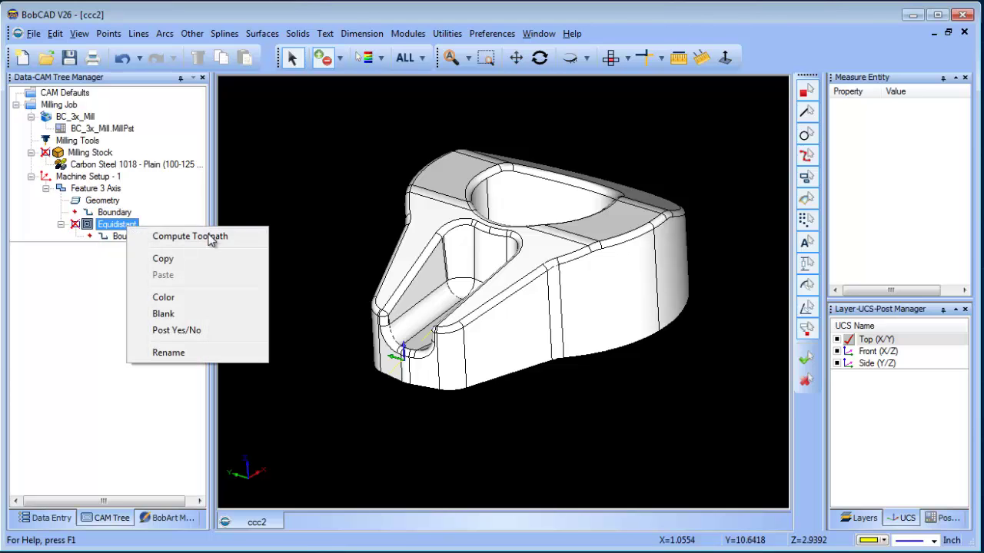
left_click(210, 233)
right_click(124, 224)
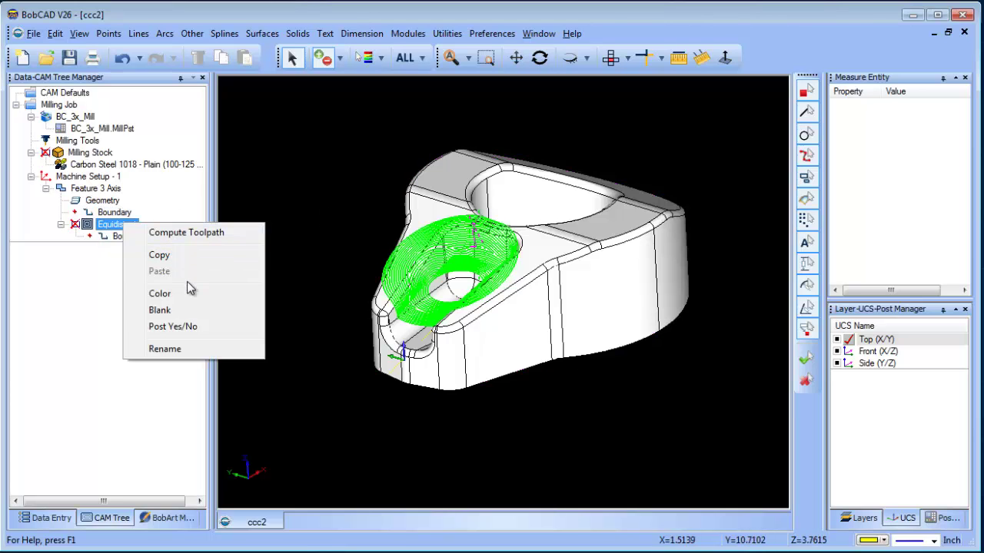
left_click(298, 180)
scroll(297, 180, "down", 2)
right_click(107, 223)
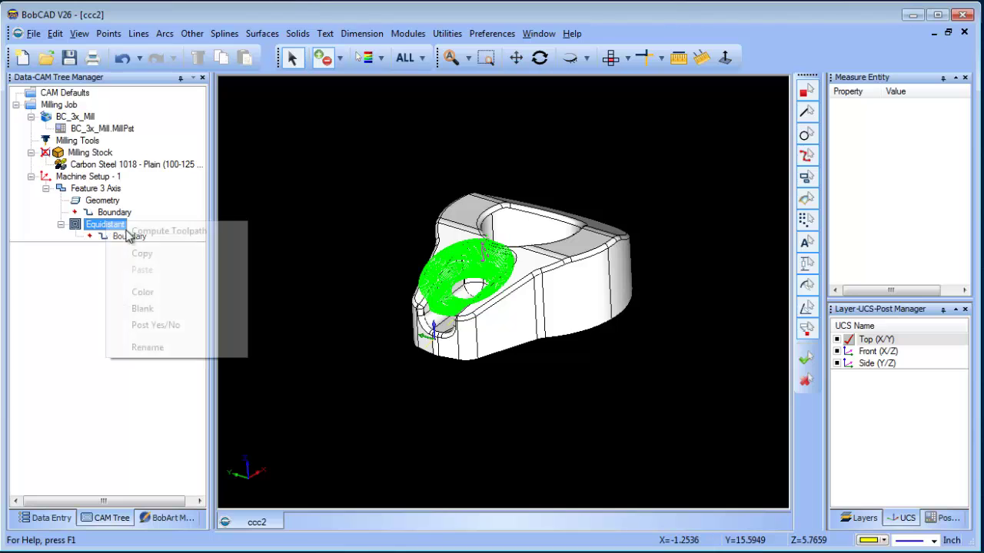
left_click(183, 308)
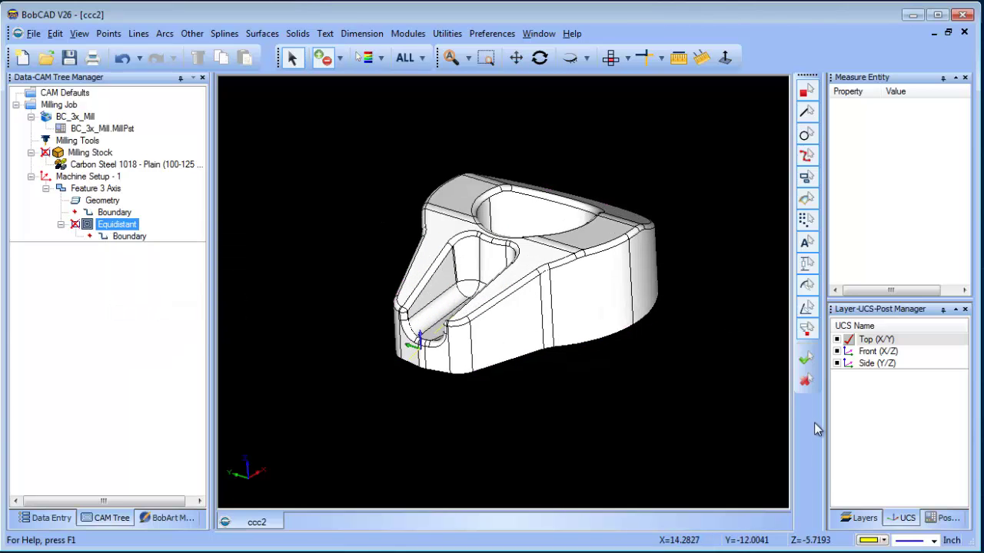
- Add layer 002 as the active layer and hide layer 001
left_click(853, 520)
right_click(895, 377)
left_click(918, 369)
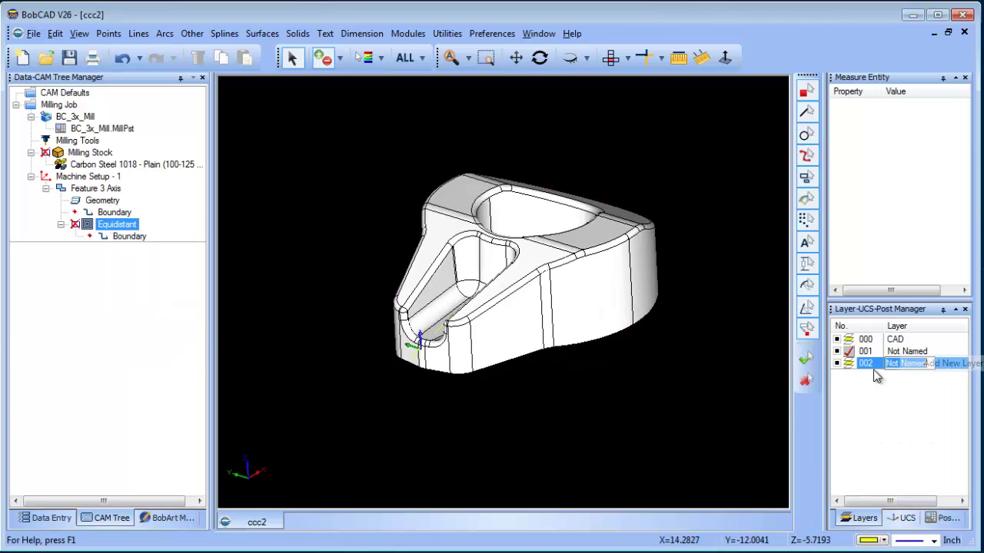
left_click(630, 62)
left_click(636, 93)
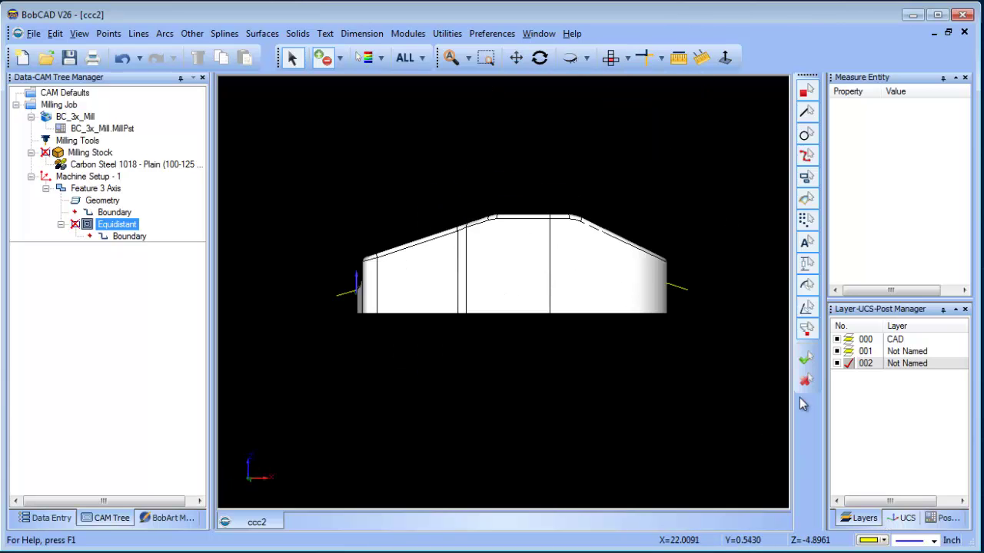
left_click(901, 518)
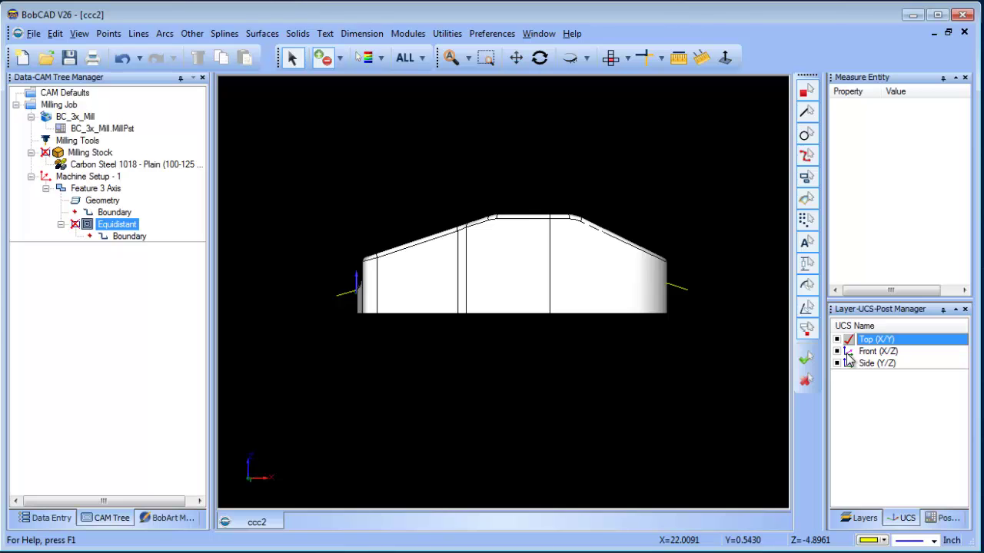
left_click(853, 520)
left_click(844, 354)
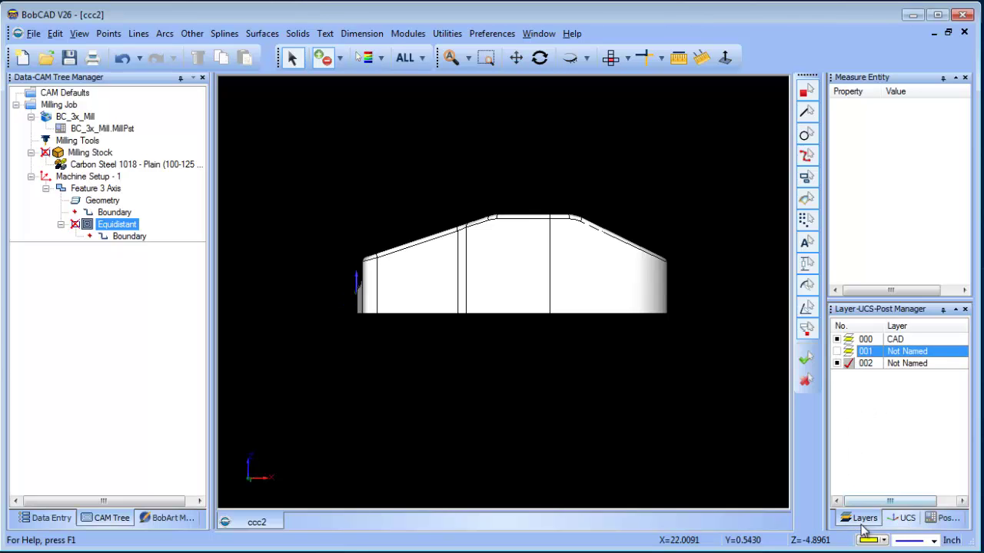
- Make the Front (X/Z) UCS active
left_click(903, 519)
left_click(848, 351)
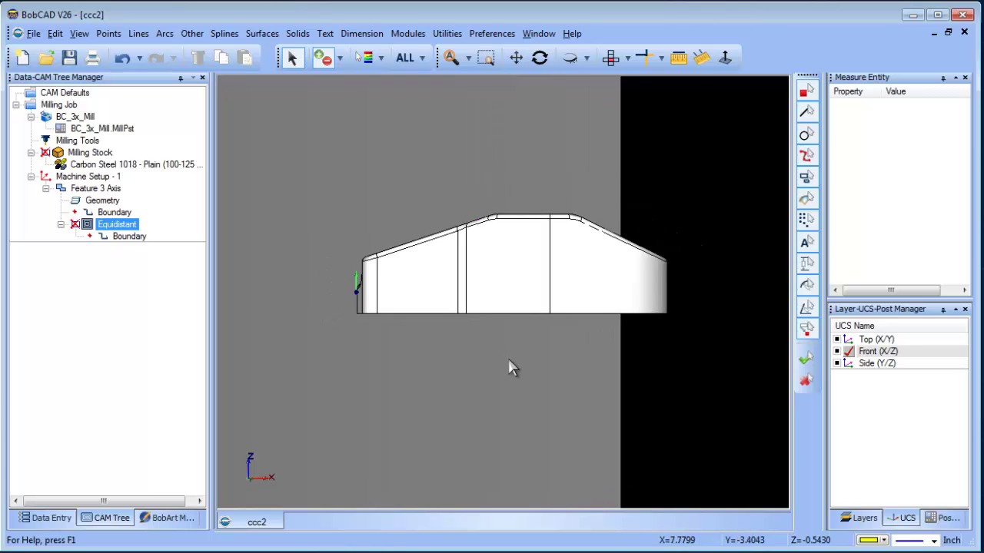
middle_click_drag(512, 367, 555, 382)
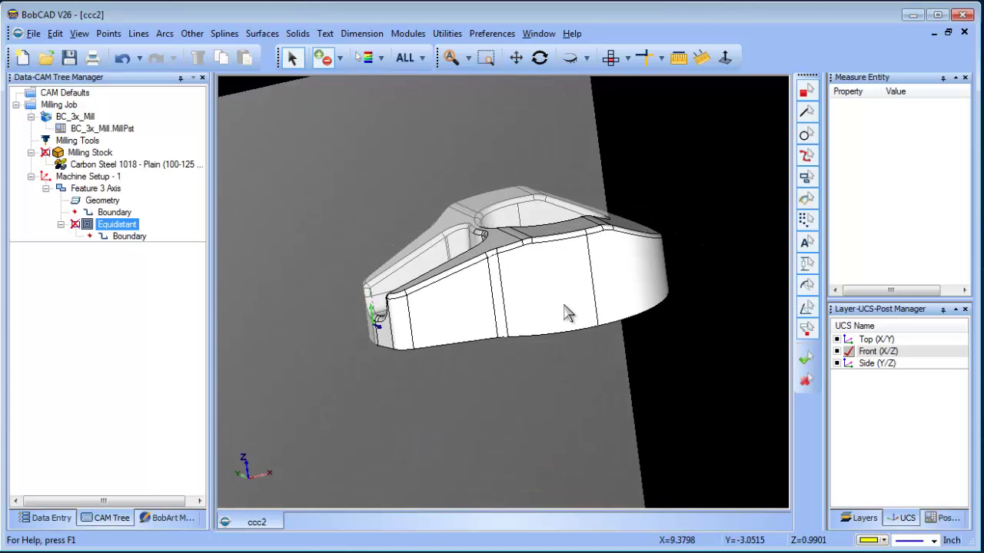
- Extract the edges of the part's outer side faces with Extract Single Edge and hide the CAD layer
left_click(861, 518)
left_click(447, 33)
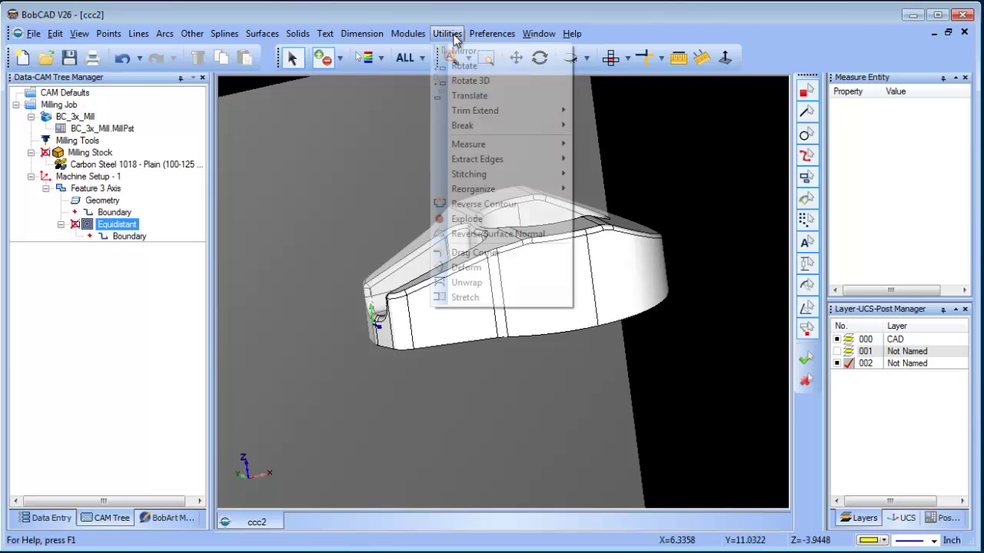
mouse_move(540, 163)
left_click(604, 159)
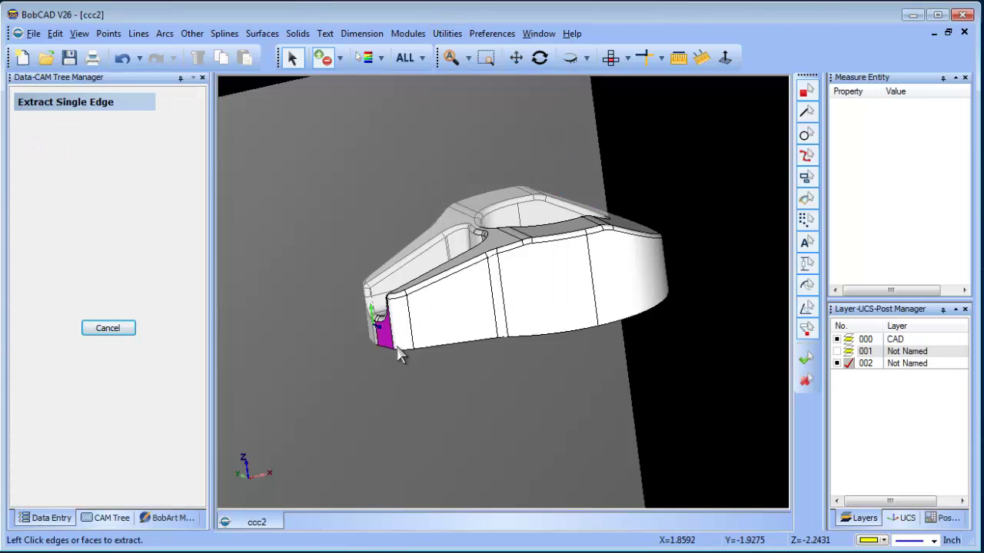
scroll(334, 342, "up", 5)
left_click(300, 358)
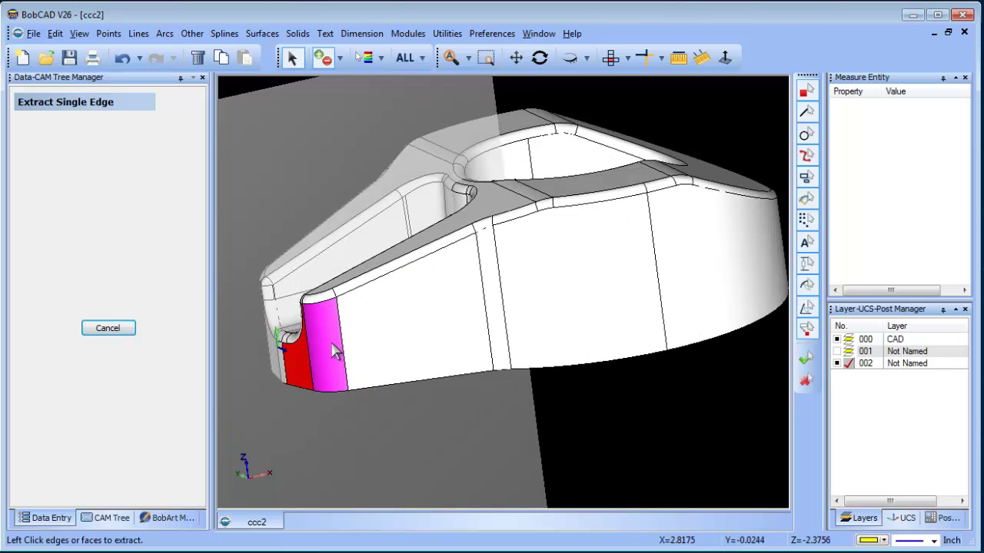
left_click(341, 344)
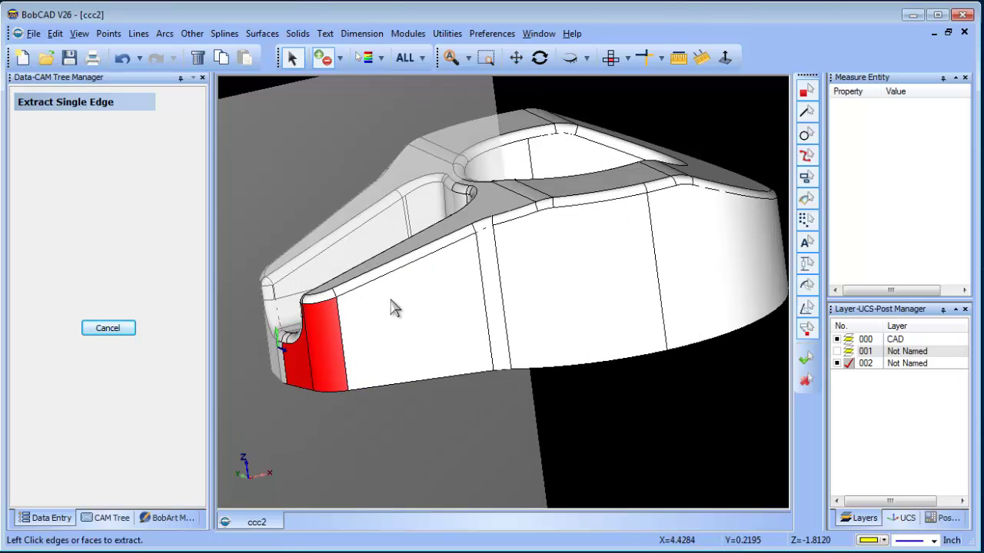
left_click(470, 269)
left_click(491, 248)
left_click(556, 248)
left_click(713, 248)
scroll(673, 336, "down", 3)
middle_click_drag(674, 331, 428, 378)
left_click_drag(505, 366, 577, 369)
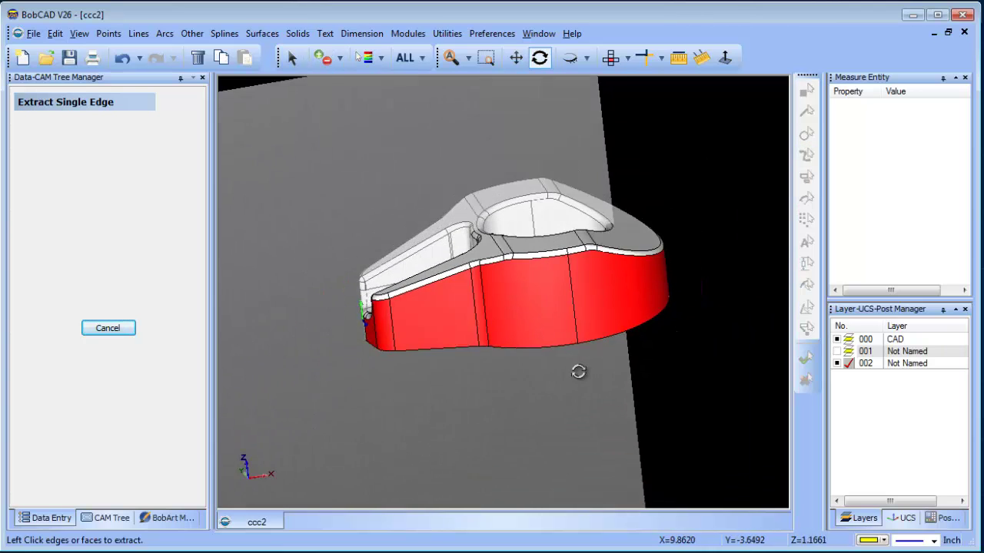
key("Escape")
right_click(313, 188)
left_click(341, 194)
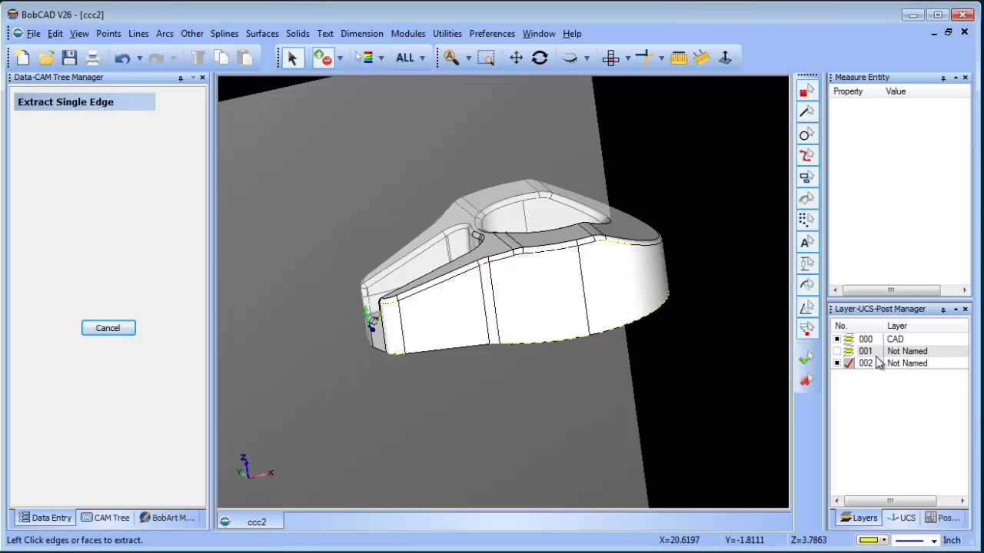
left_click(837, 339)
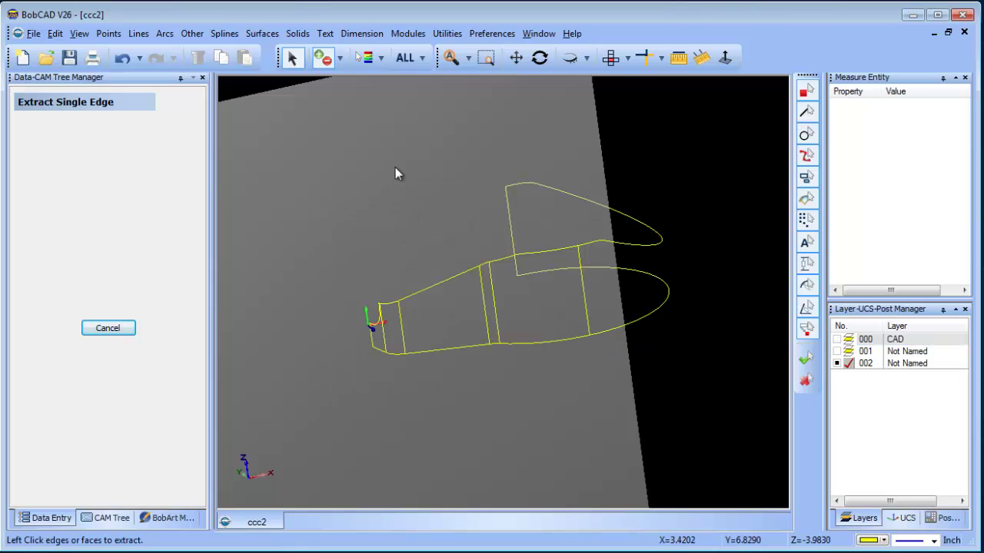
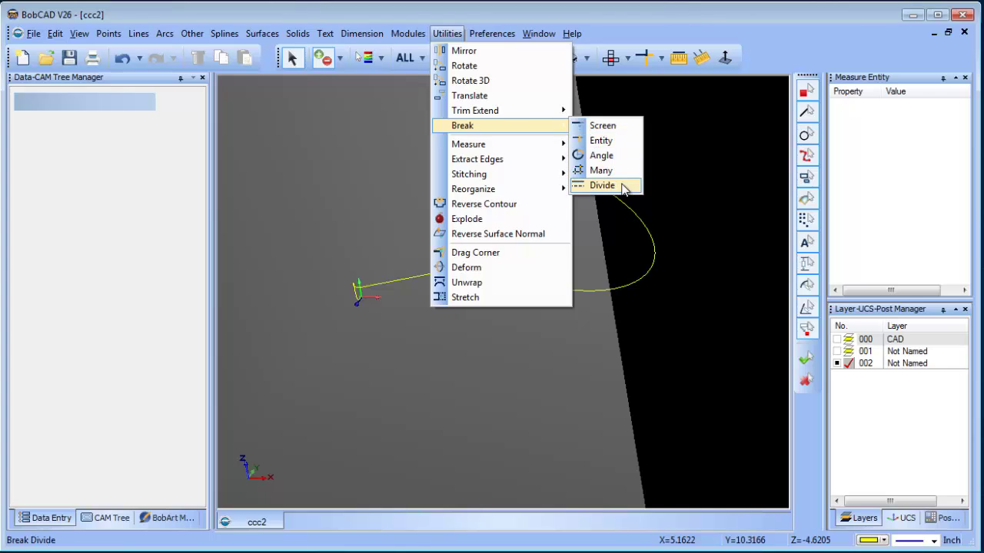
- Break the rounded end curve of the extracted contour into 2 divisions and delete its far portion
left_click(607, 186)
left_click(653, 264)
right_click(687, 199)
left_click(713, 206)
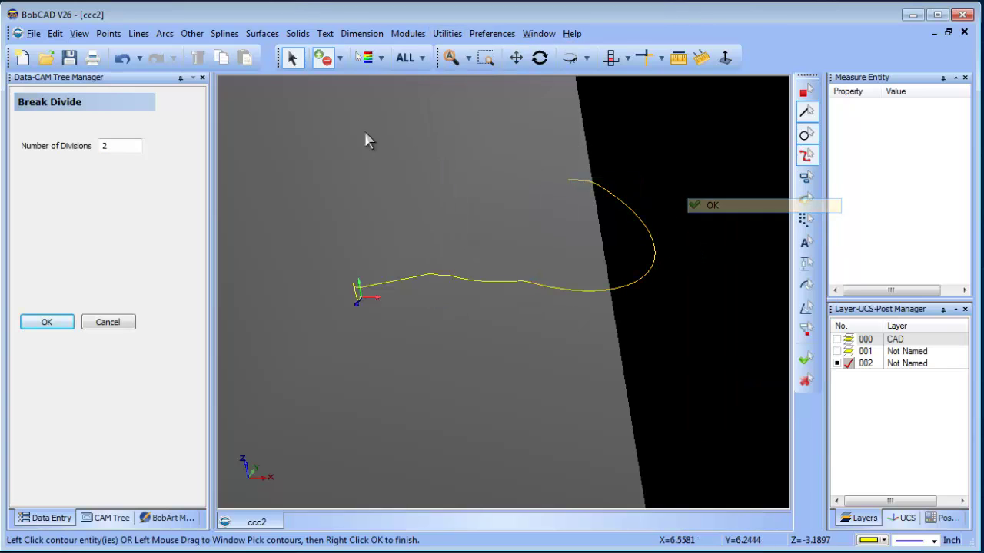
right_click(370, 115)
left_click(401, 139)
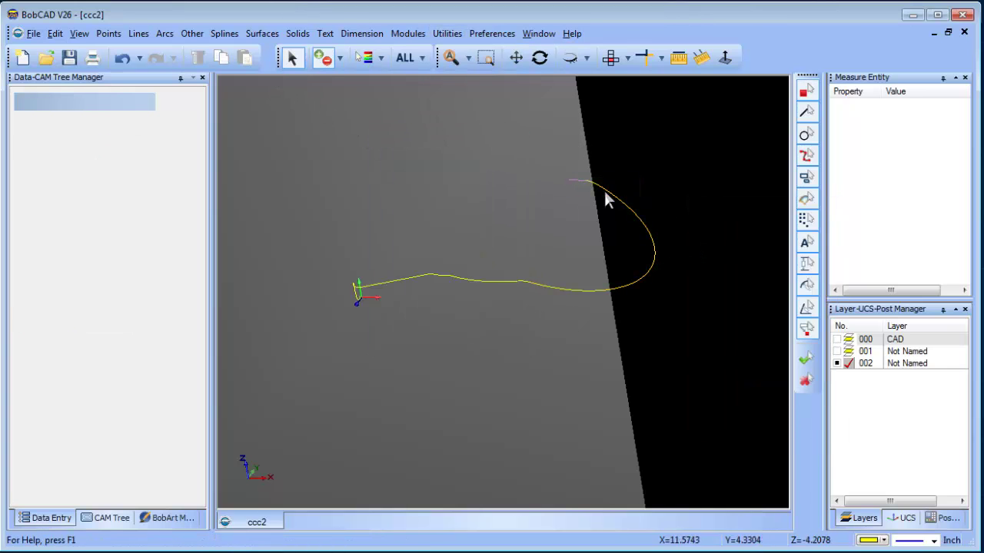
left_click(635, 209)
key("Delete")
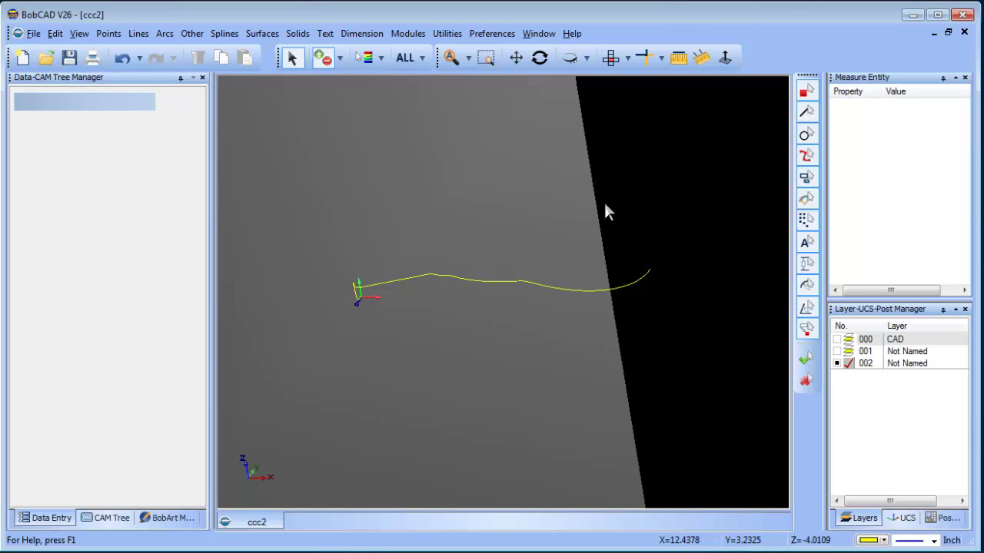
- Sketch a rectangle enclosing the whole extracted contour in the front view
left_click(628, 58)
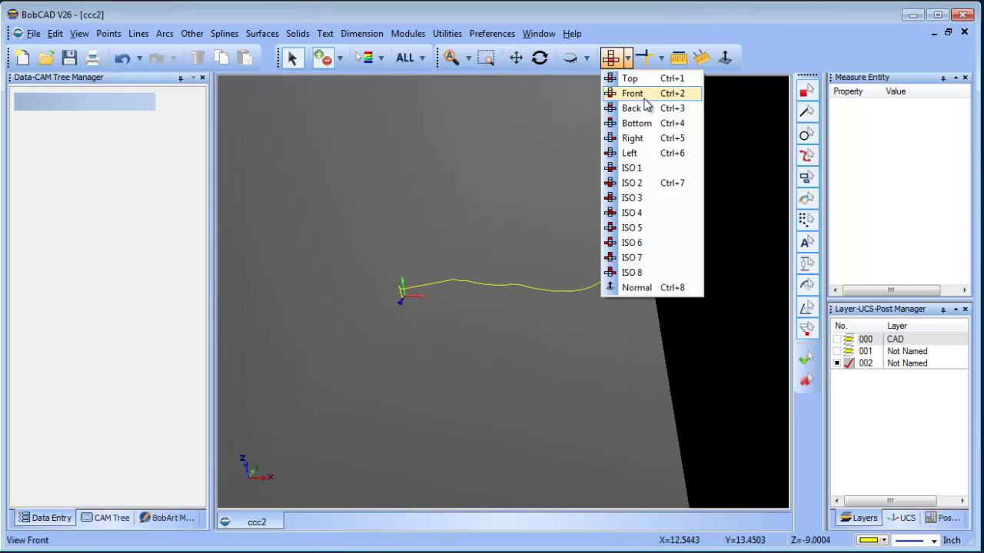
left_click(644, 98)
left_click(191, 34)
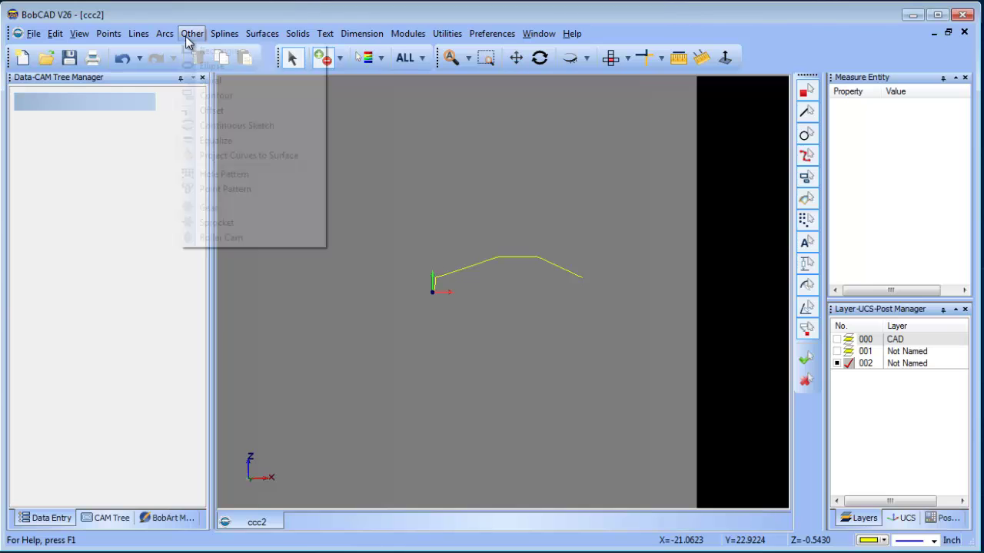
left_click(210, 51)
mouse_move(382, 208)
left_mouse_down()
mouse_move(490, 278)
mouse_move(651, 339)
left_mouse_up()
- Create a planar surface from the rectangle that encloses the extracted contour
left_click(262, 34)
left_click(288, 82)
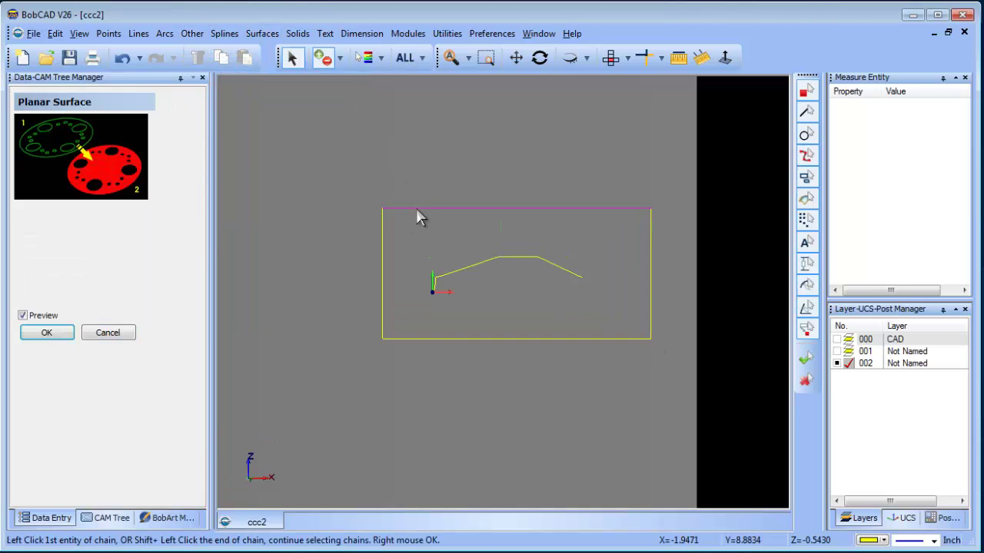
left_click(423, 210)
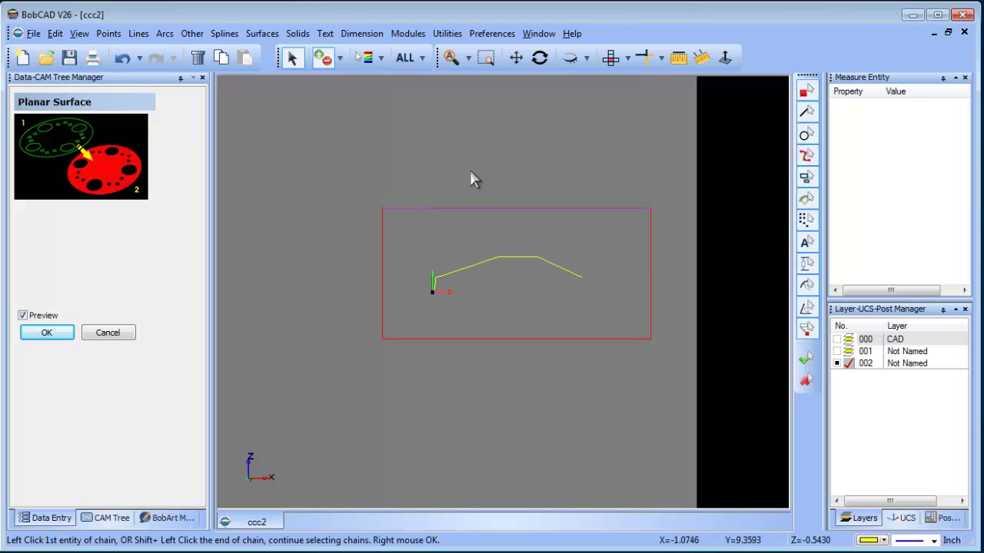
right_click(470, 171)
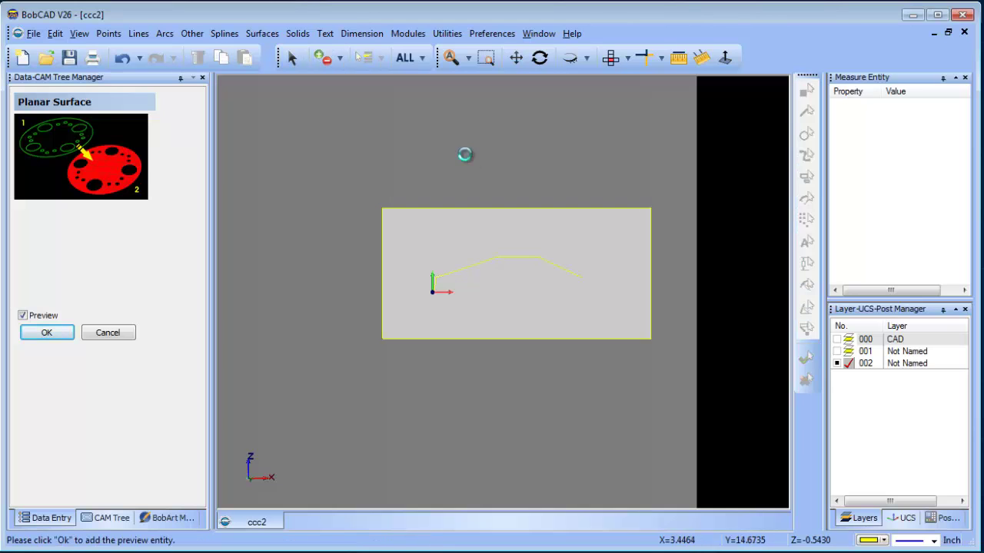
- Set the drawing colour to green and project the extracted contour curves onto the planar surface
left_click(886, 541)
left_click(882, 387)
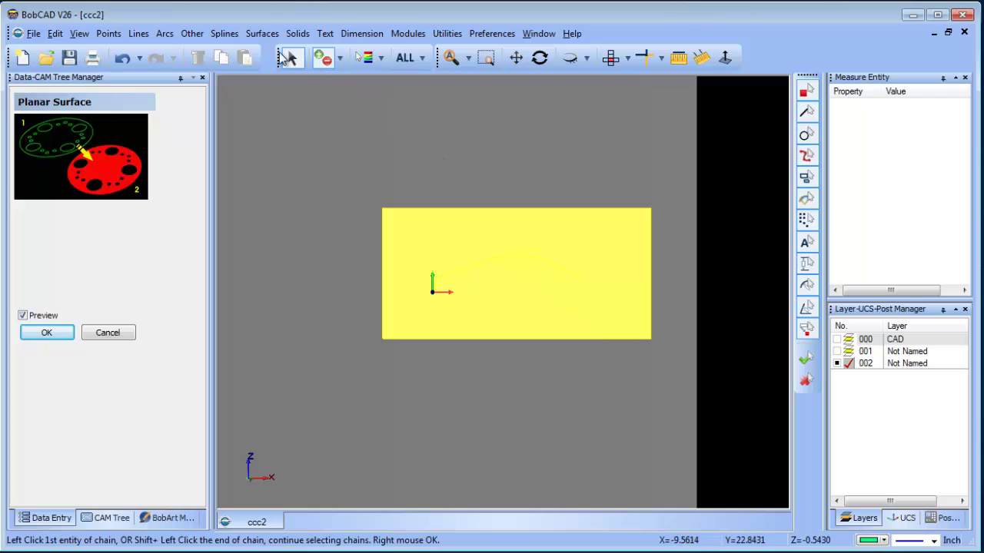
left_click(192, 33)
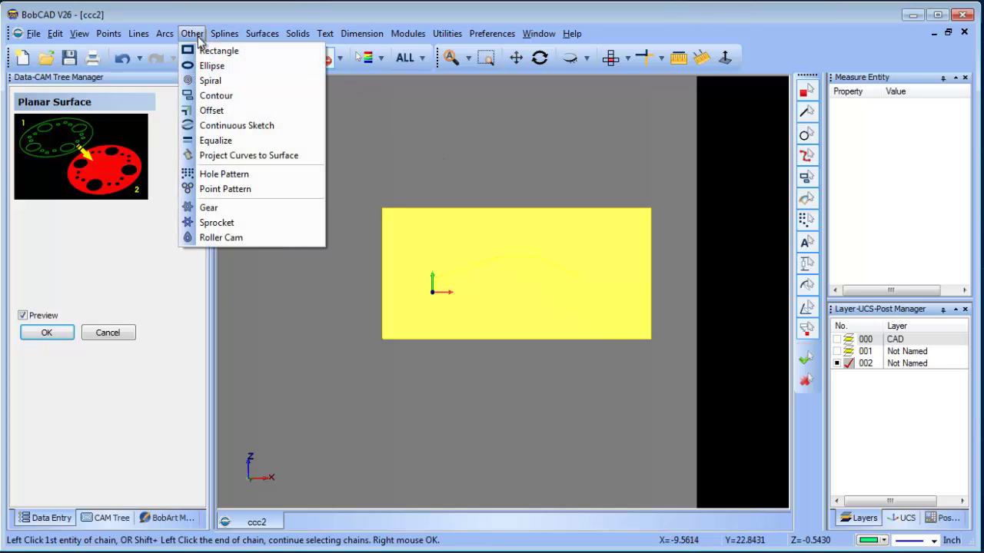
left_click(254, 157)
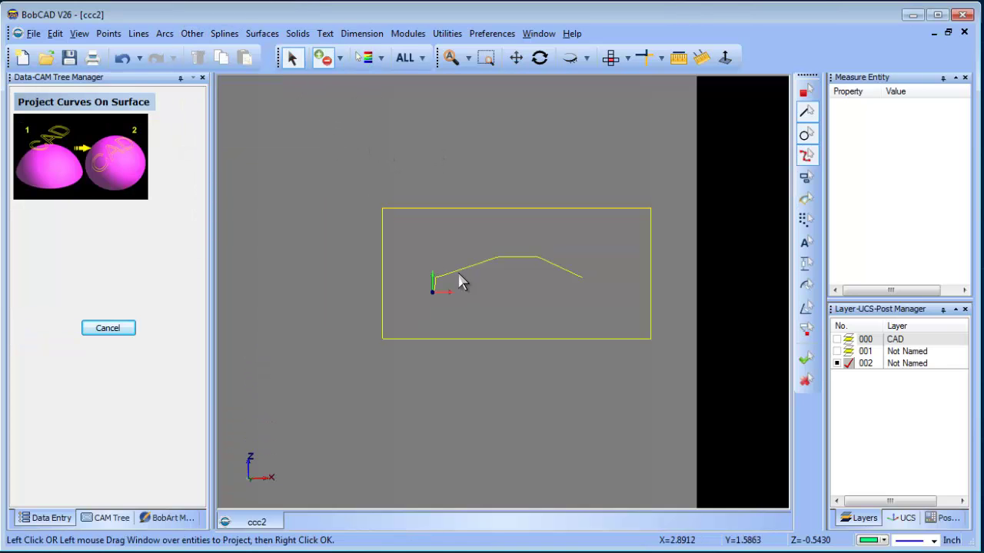
left_click_drag(604, 330, 492, 132)
right_click(490, 123)
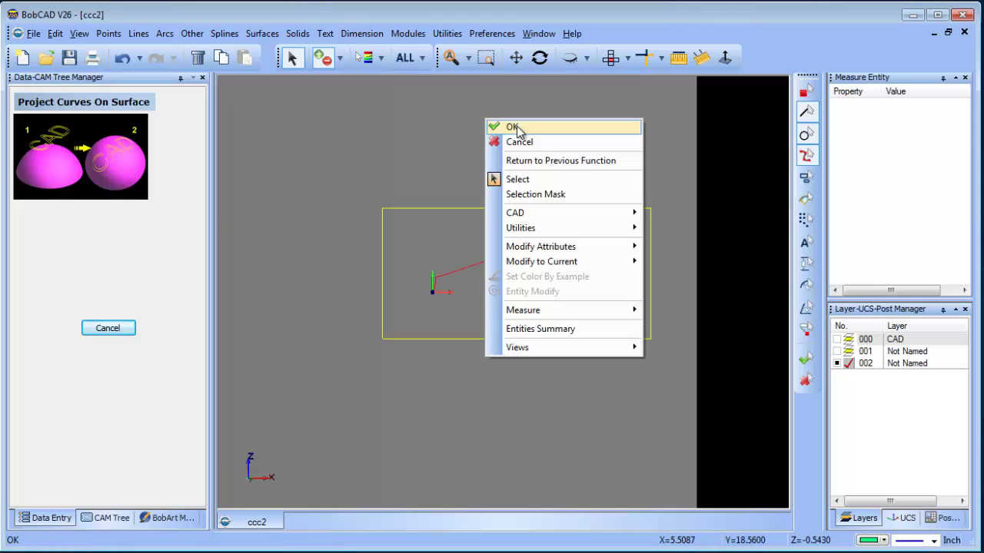
left_click(503, 129)
left_click(446, 243)
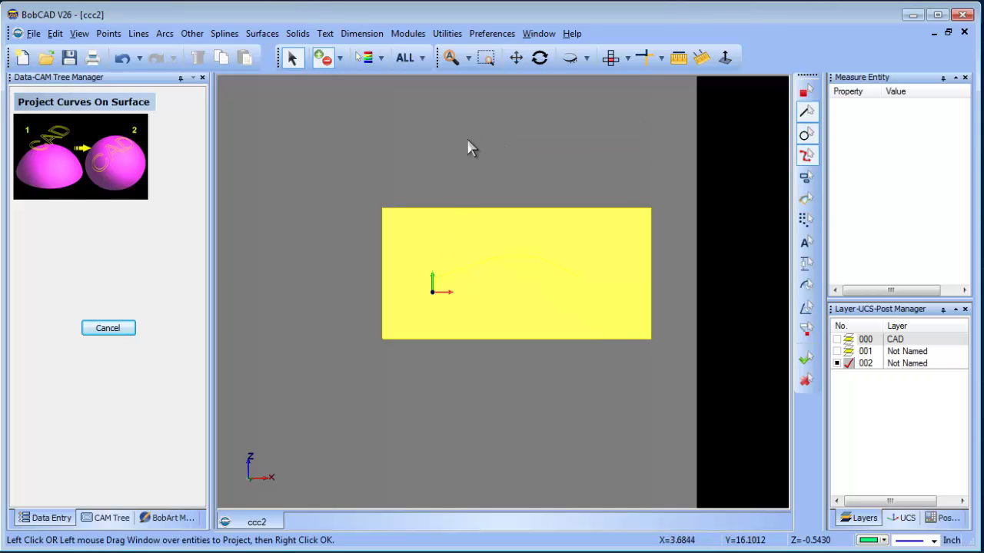
right_click(468, 142)
left_click(501, 165)
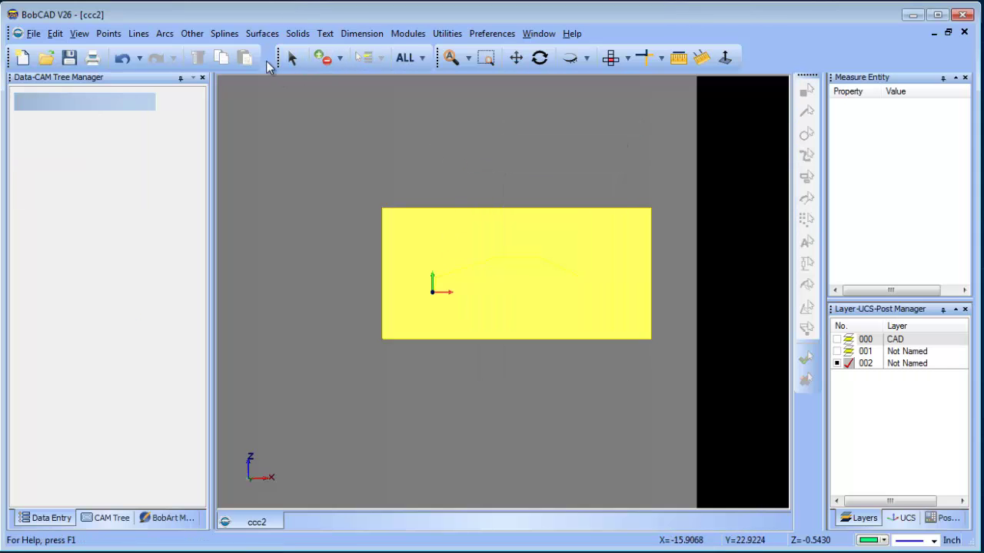
- Select all yellow entities by colour and delete them, keeping only the green projected contour
left_click(422, 58)
left_click(460, 114)
left_click(490, 211)
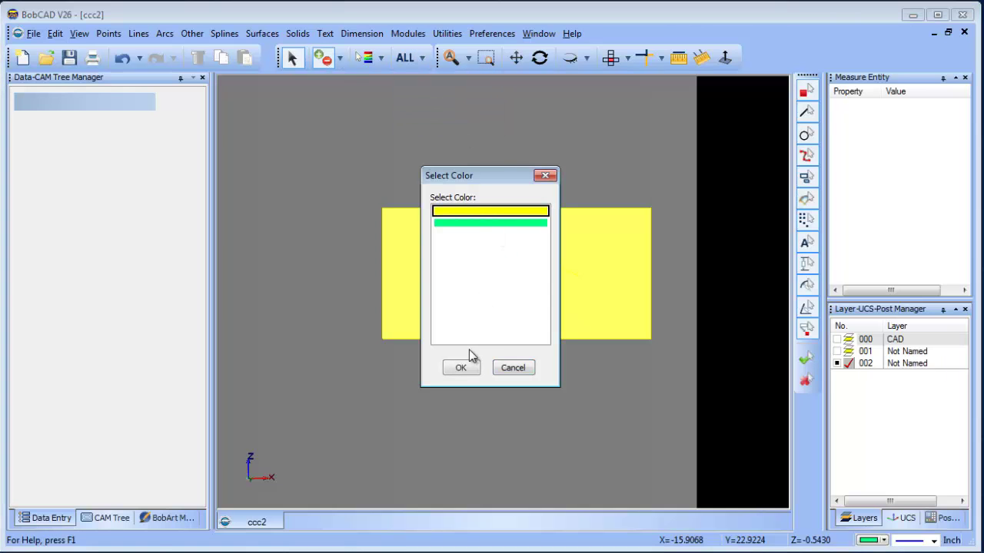
left_click(461, 367)
key("Delete")
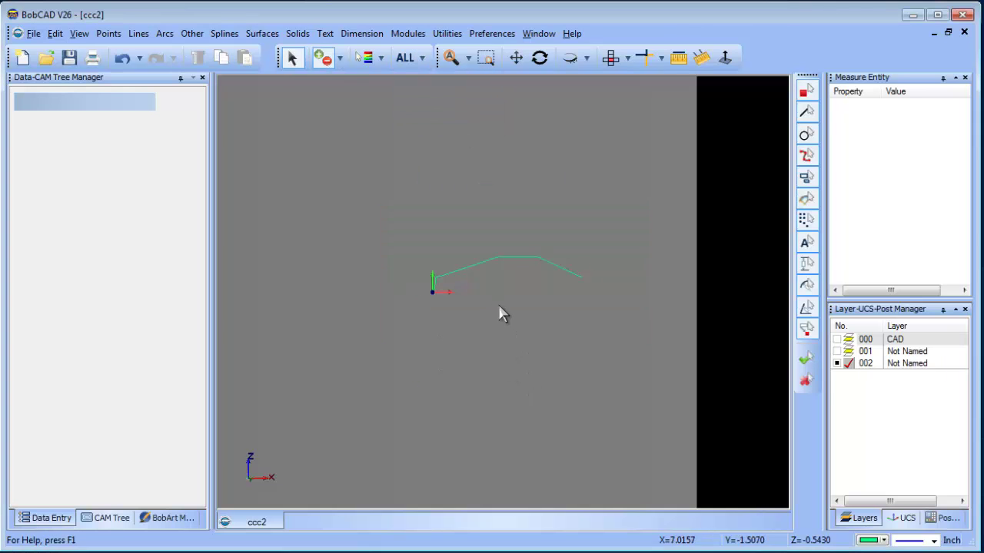
- Examine the projected contour in rotated and front views, showing the CAD layer briefly to compare it with the part
scroll(498, 305, "up", 3)
scroll(472, 294, "down", 1)
middle_click_drag(494, 312, 507, 329)
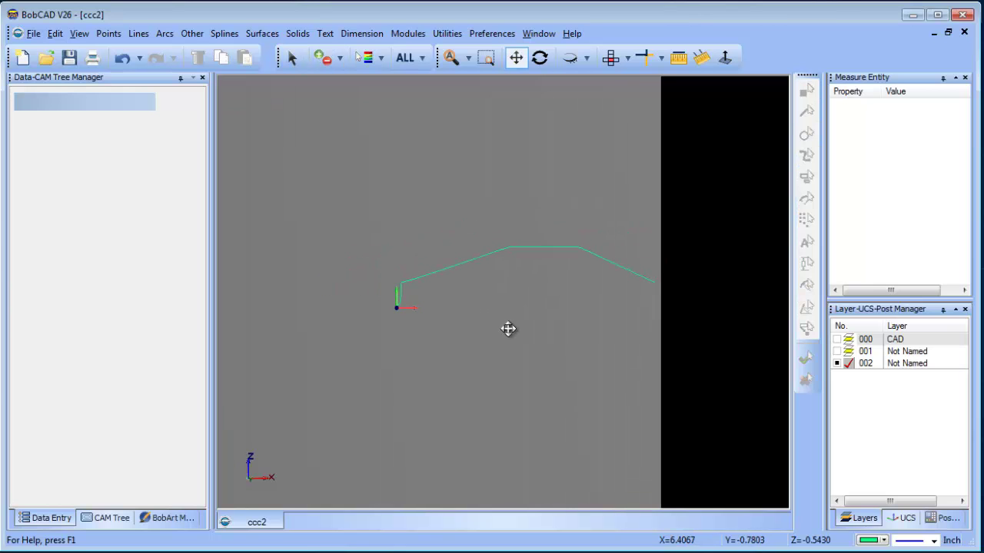
scroll(506, 322, "up", 2)
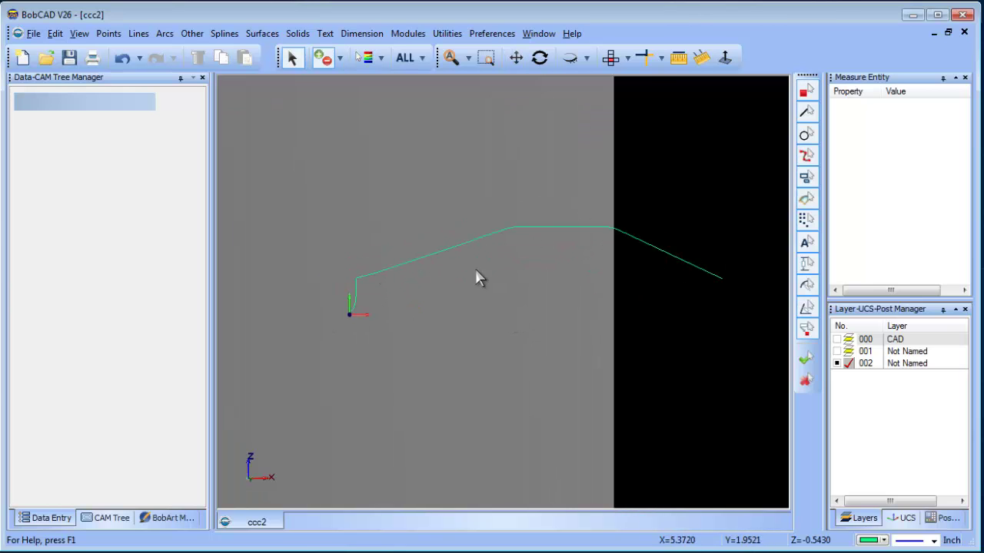
middle_click_drag(475, 278, 598, 102, "shift")
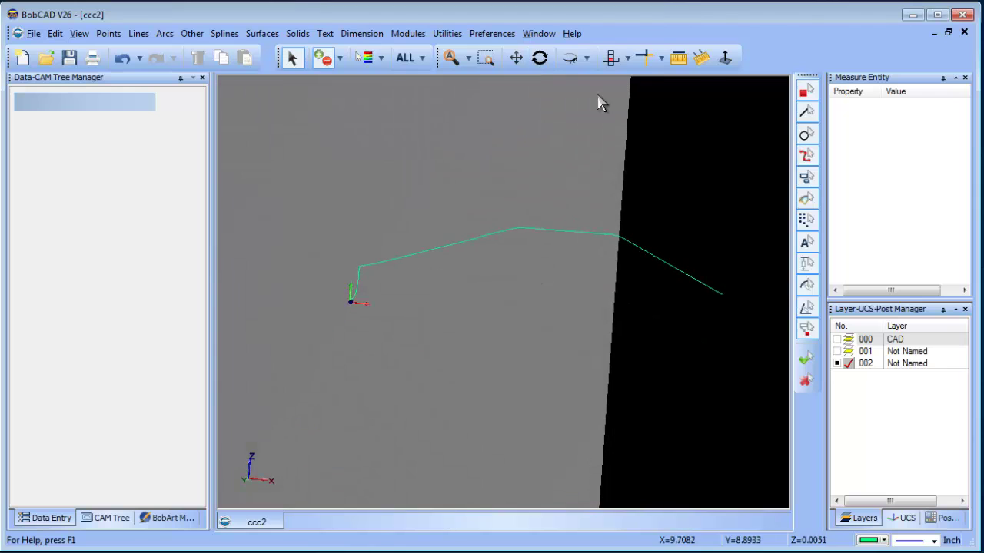
left_click(628, 58)
left_click(642, 94)
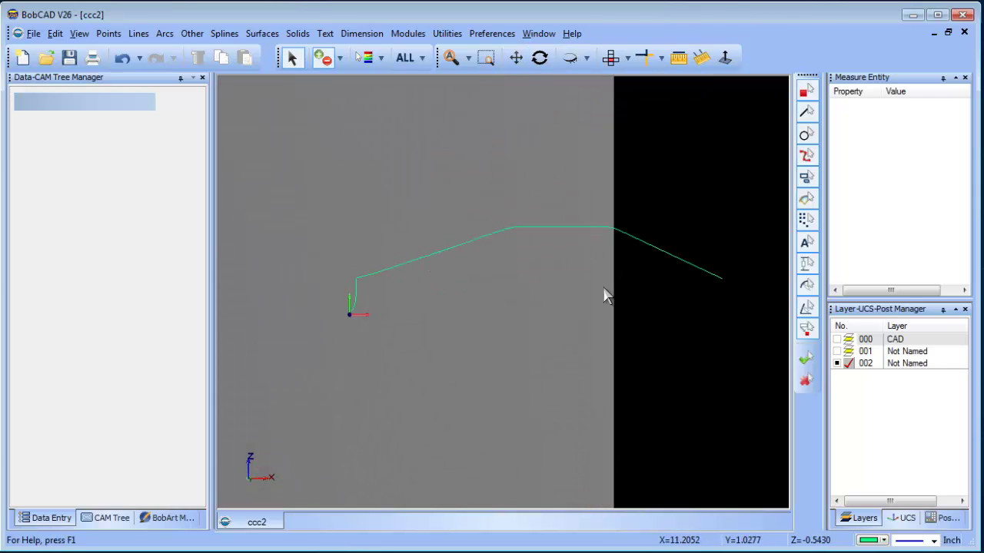
left_click(836, 339)
middle_click_drag(542, 362, 615, 393)
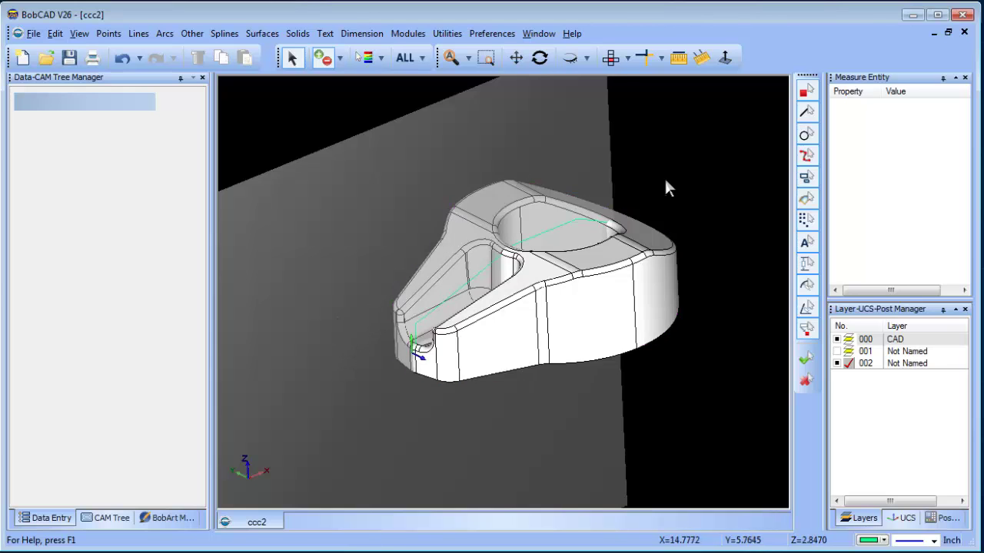
right_click(679, 158)
left_click(699, 180)
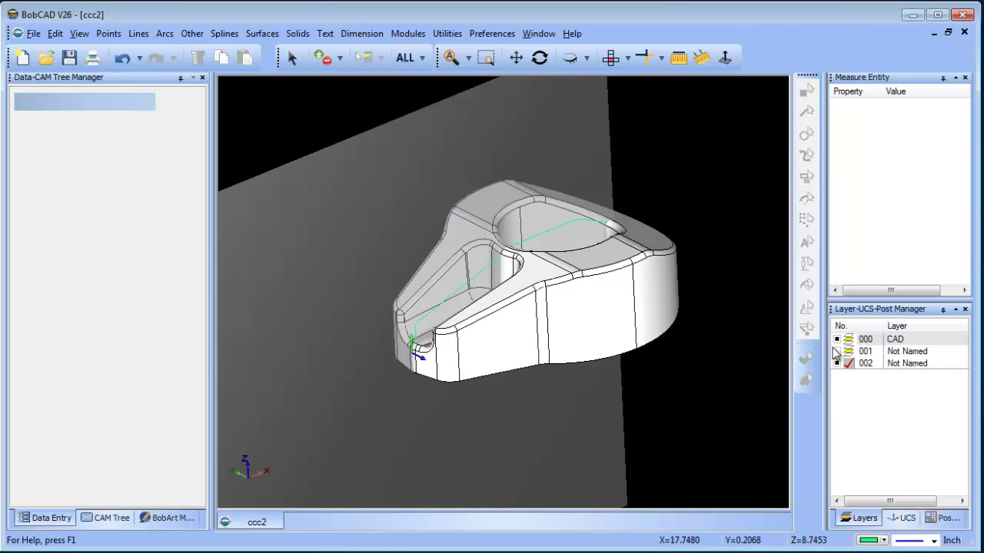
left_click(838, 341)
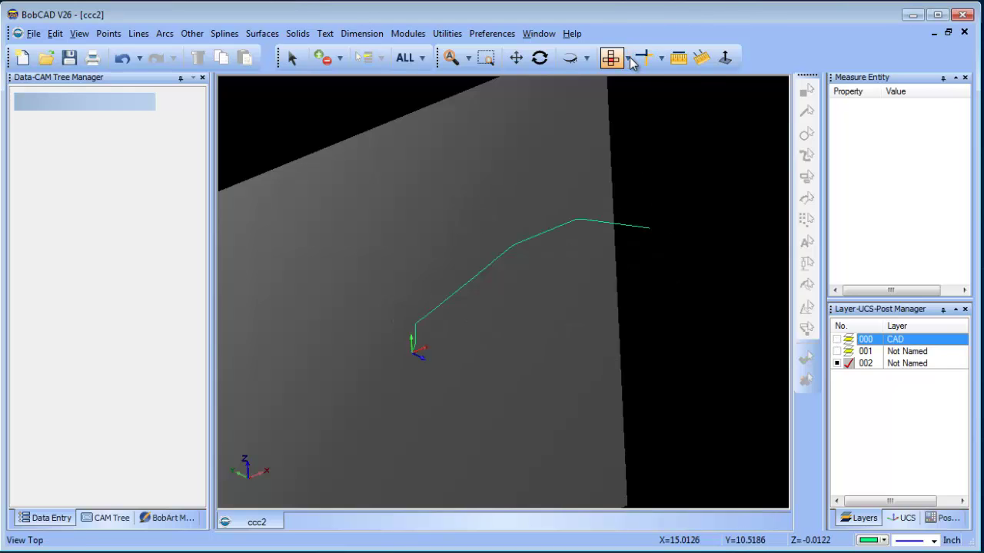
left_click(627, 57)
left_click(632, 94)
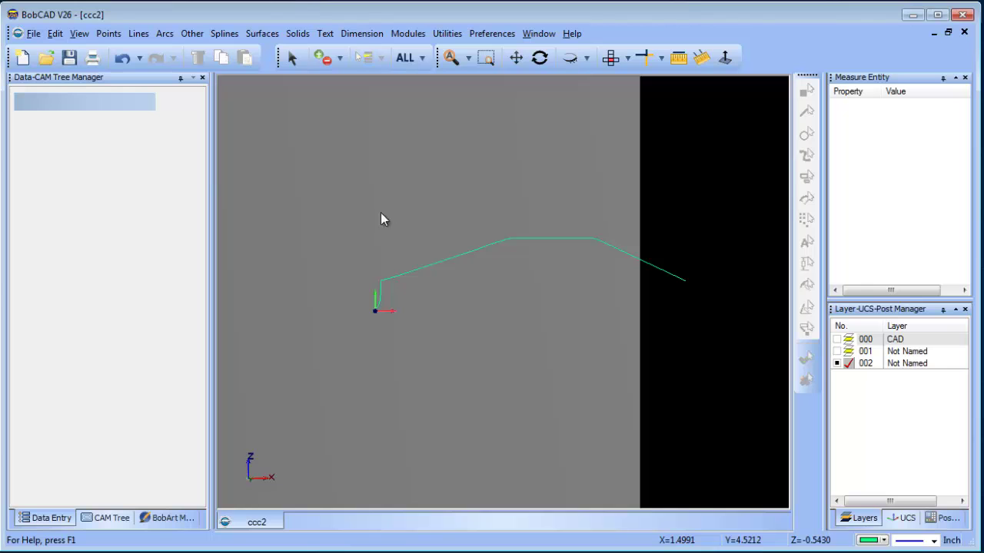
- Set the drawing colour to orange and begin a fitted spline over the contour's steep end, its corner and the start of the slope
left_click(224, 33)
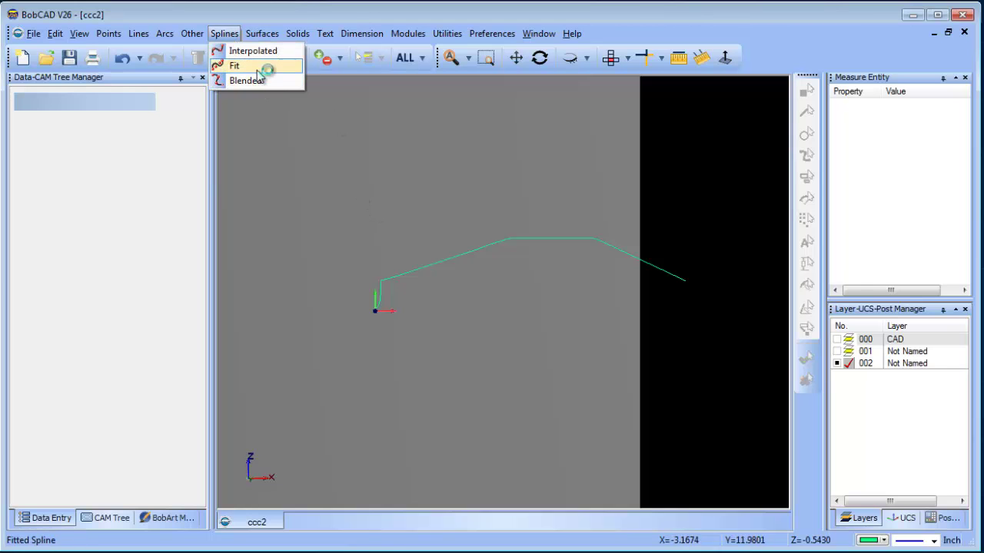
left_click(884, 540)
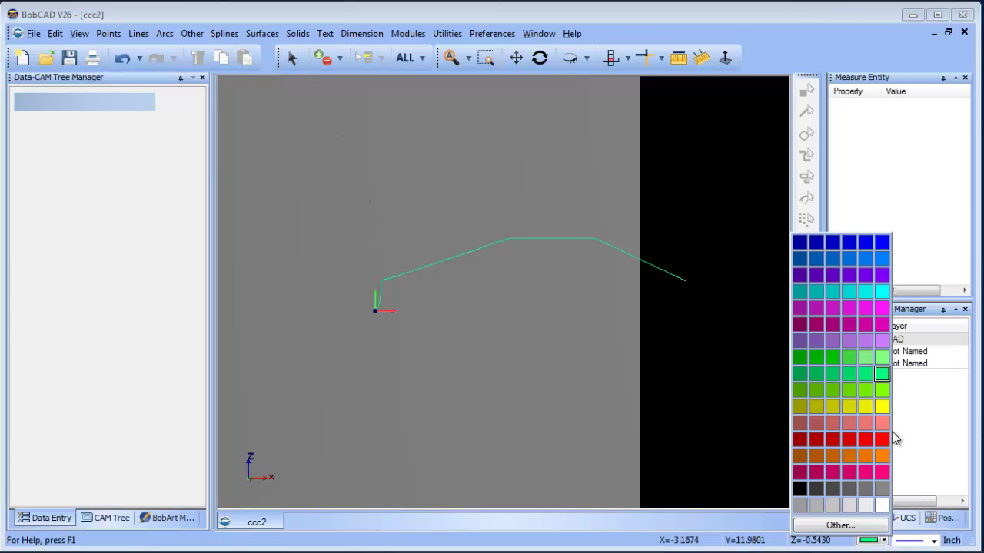
left_click(882, 456)
left_click(225, 33)
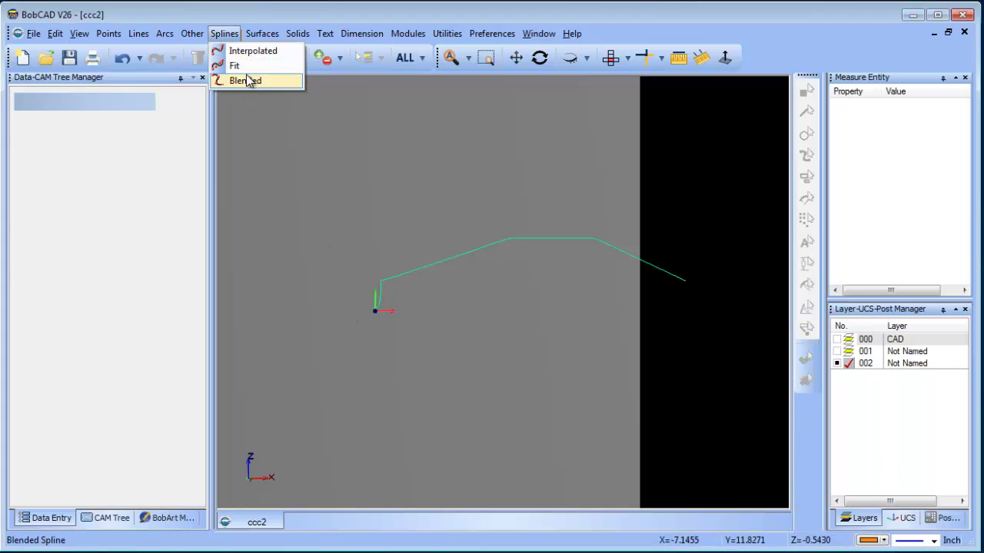
left_click(232, 65)
scroll(373, 384, "up", 2)
scroll(248, 373, "up", 2)
middle_click_drag(249, 374, 481, 389)
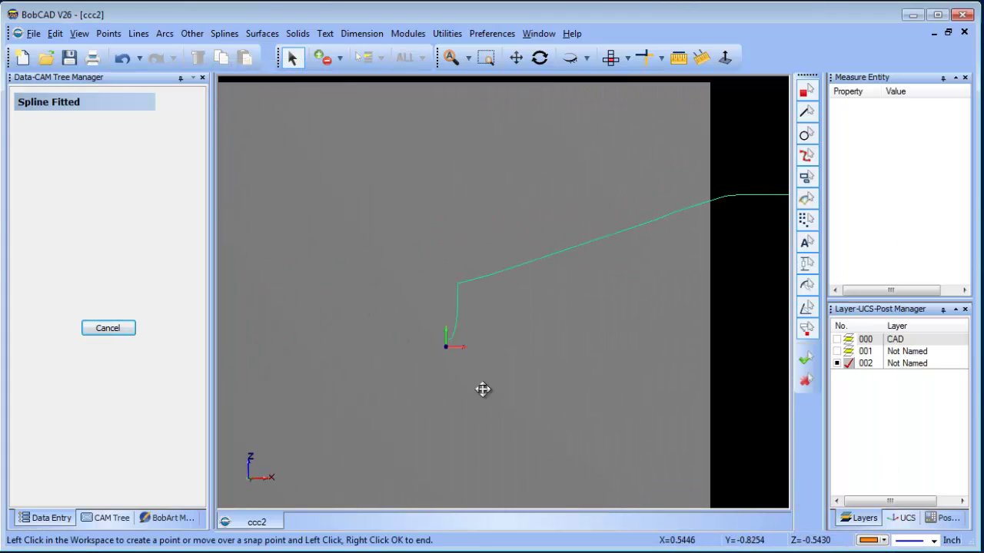
scroll(475, 386, "up", 1)
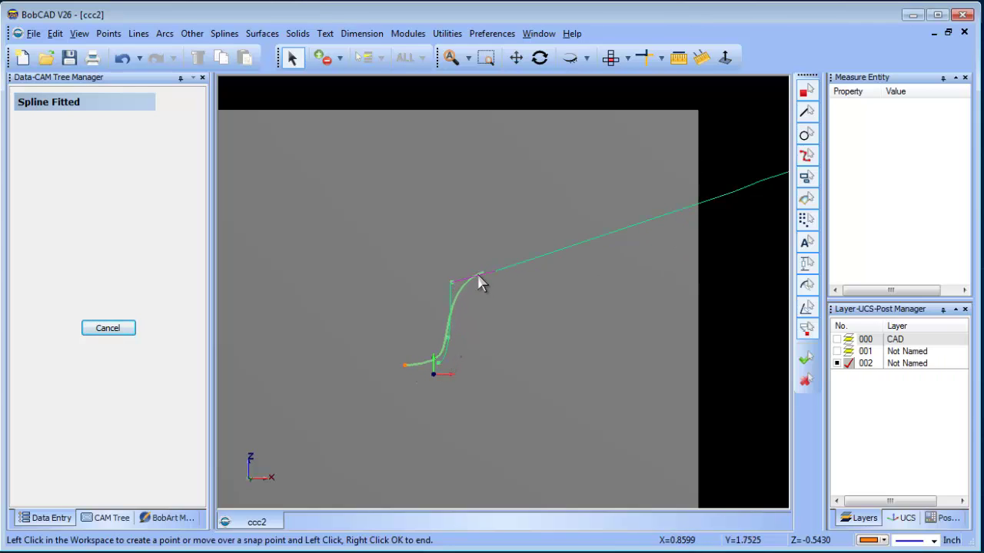
left_click(472, 276)
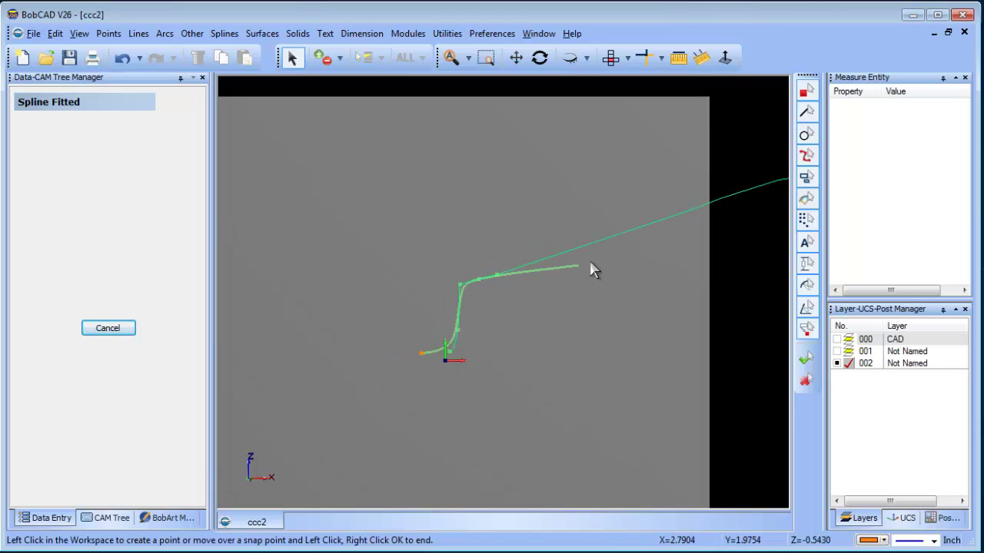
scroll(588, 268, "down", 3)
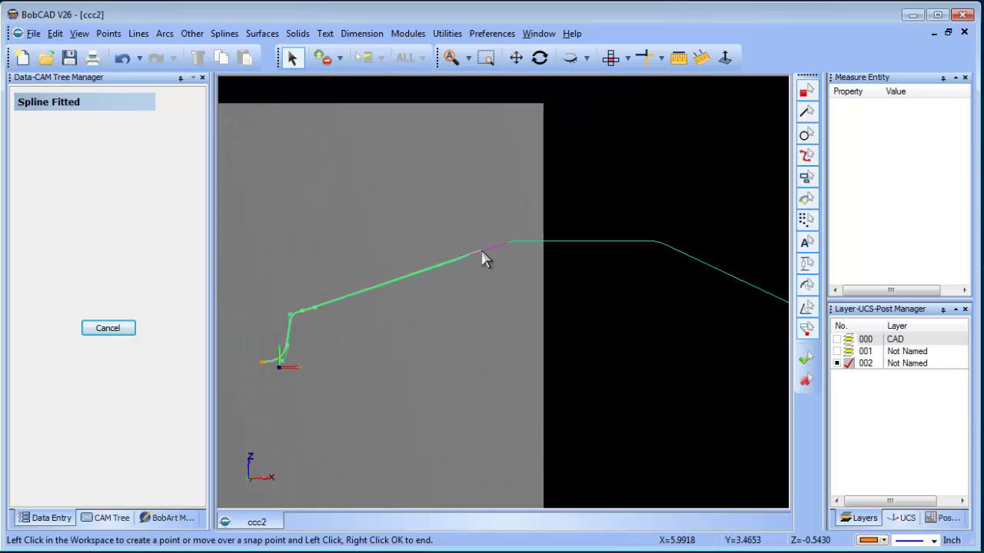
- Continue the fitted spline up the slope, across the flat crest and down to the contour's far end, and finish it slightly past that end
left_click(484, 251)
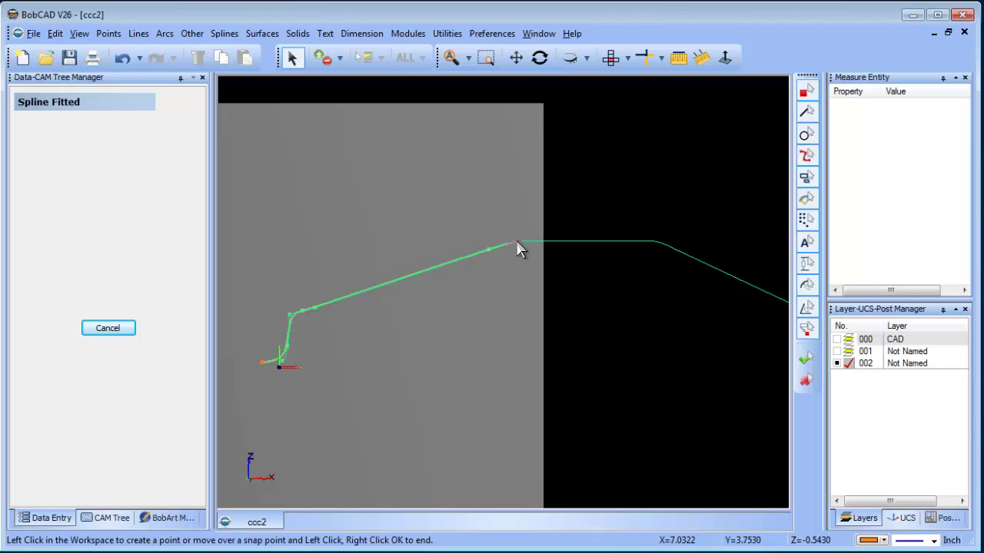
left_click(586, 242)
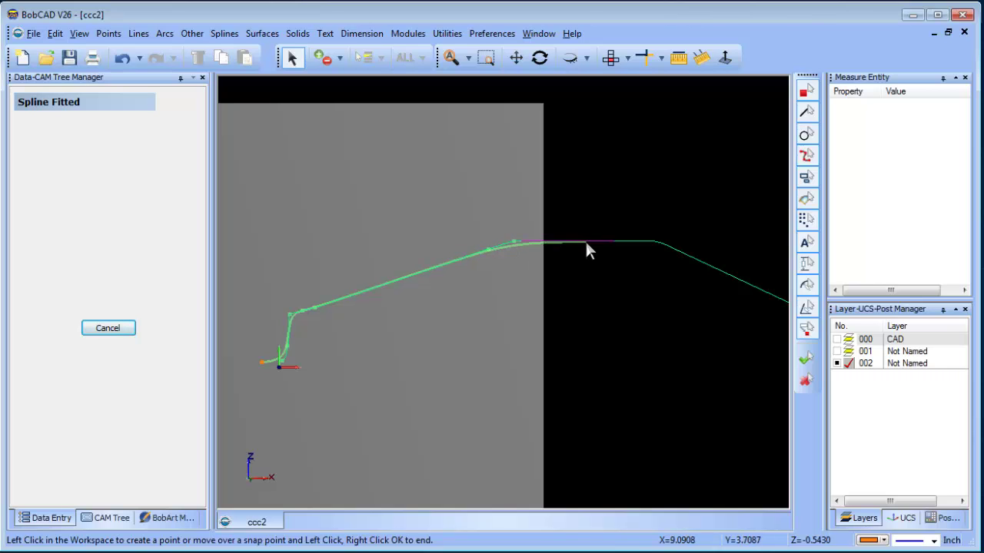
left_click(648, 242)
left_click(678, 248)
scroll(684, 279, "down", 1)
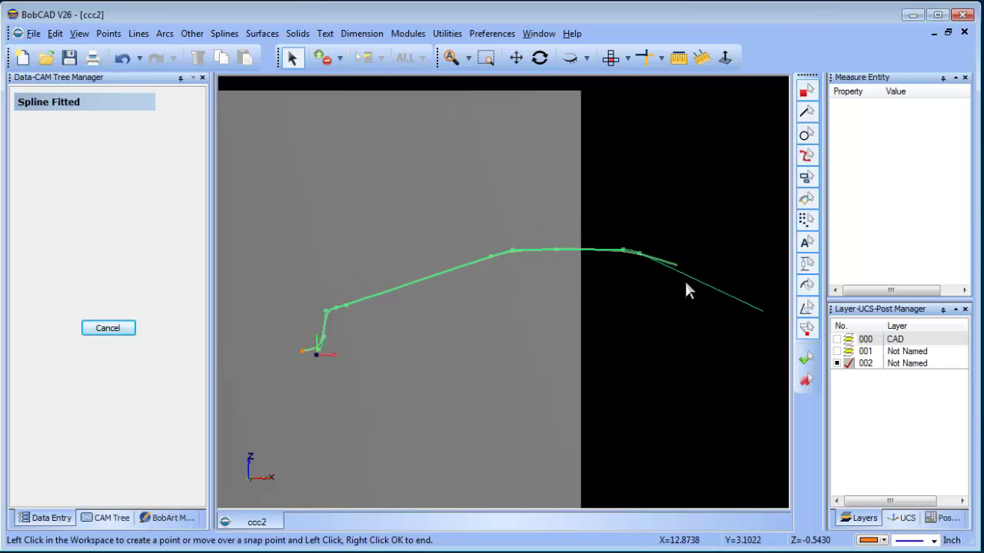
middle_click_drag(684, 279, 583, 313)
left_click(611, 271)
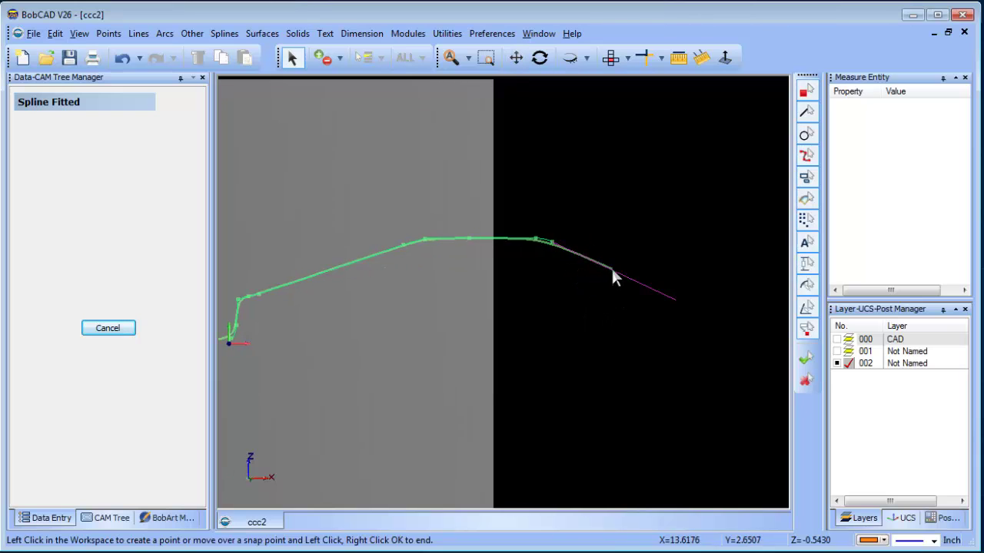
left_click(677, 300)
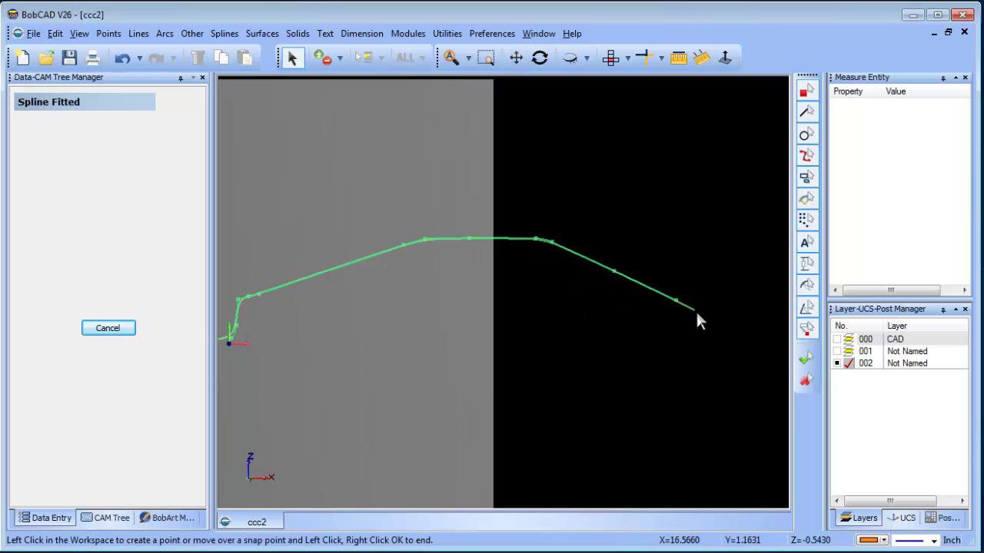
right_click(702, 315)
left_click(715, 322)
right_click(624, 206)
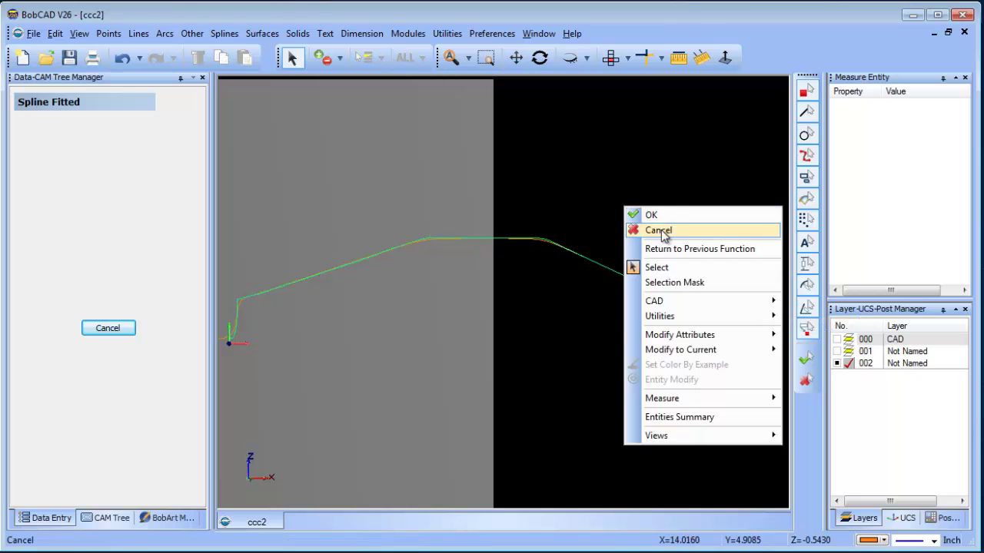
left_click(659, 229)
- Select all green contour entities by colour and delete them, keeping only the orange fitted spline
scroll(507, 201, "down", 1)
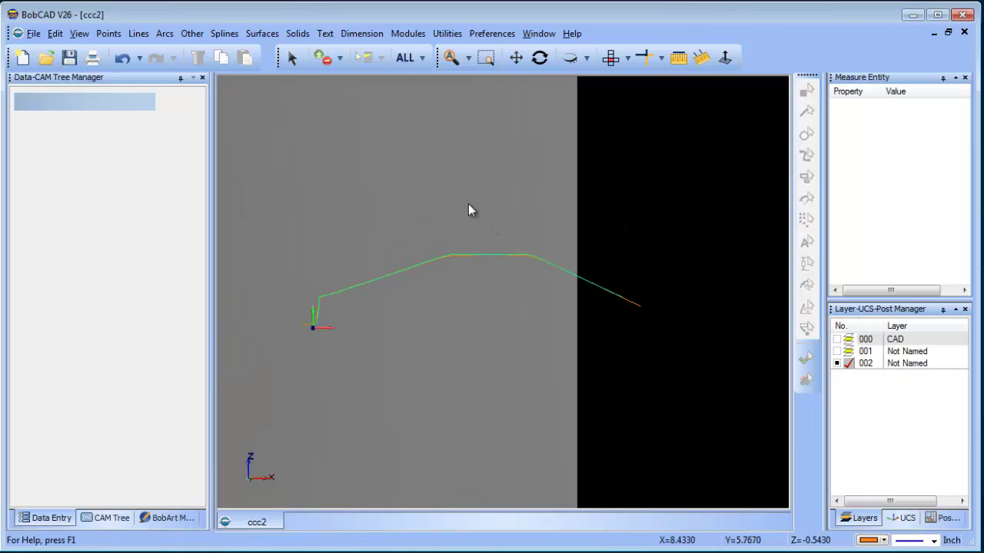
left_click(291, 67)
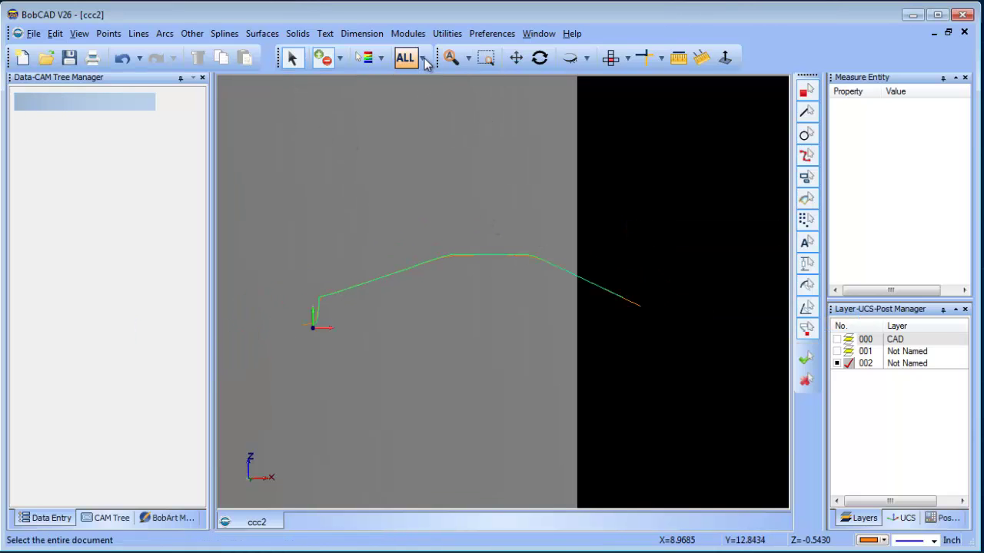
left_click(422, 58)
left_click(435, 107)
left_click(478, 222)
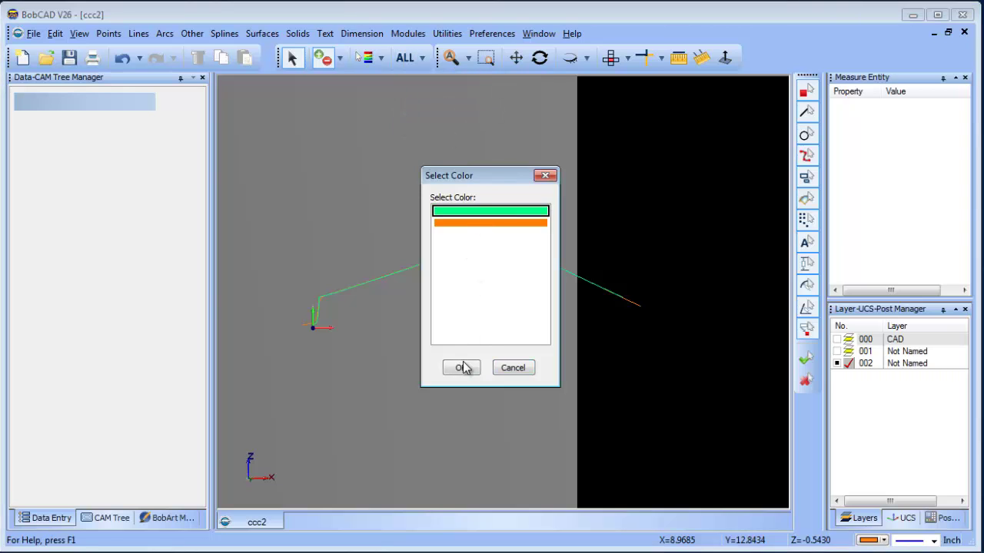
left_click(459, 367)
middle_click_drag(504, 285, 492, 351)
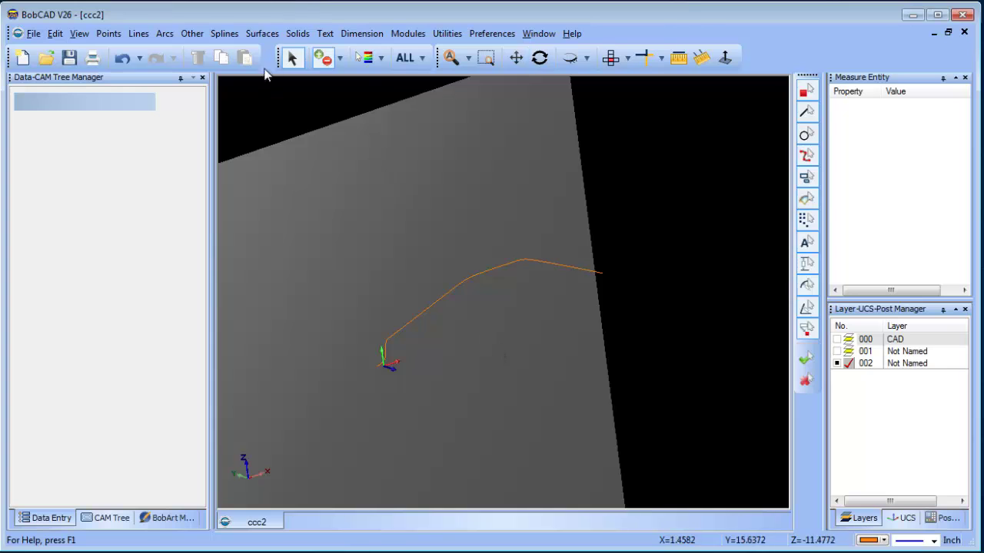
left_click(263, 34)
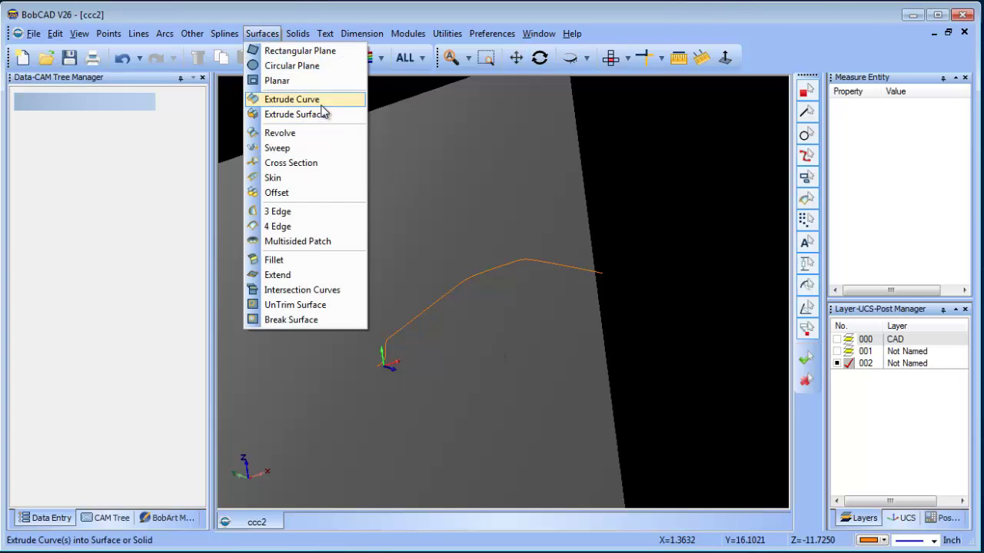
key("Escape")
left_click(611, 58)
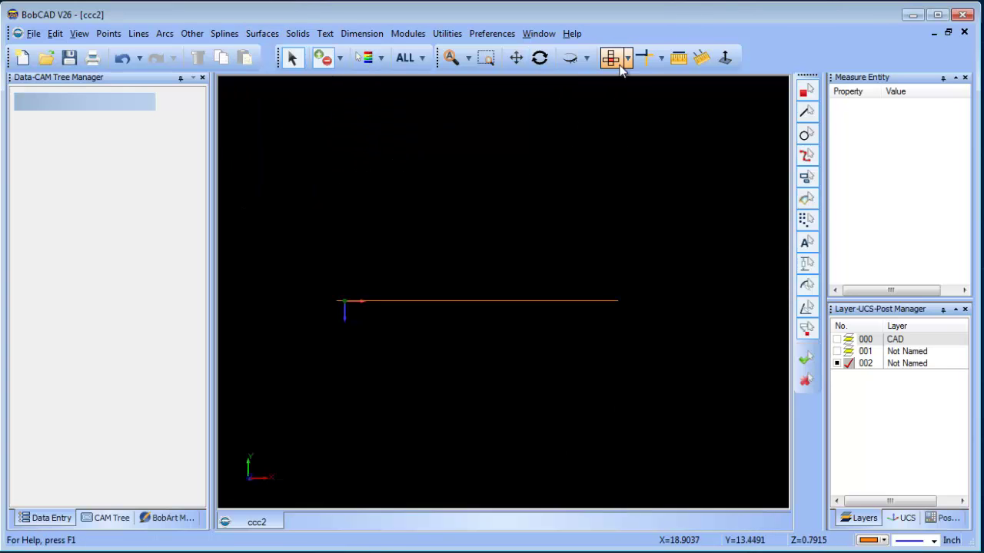
left_click(627, 59)
left_click(634, 94)
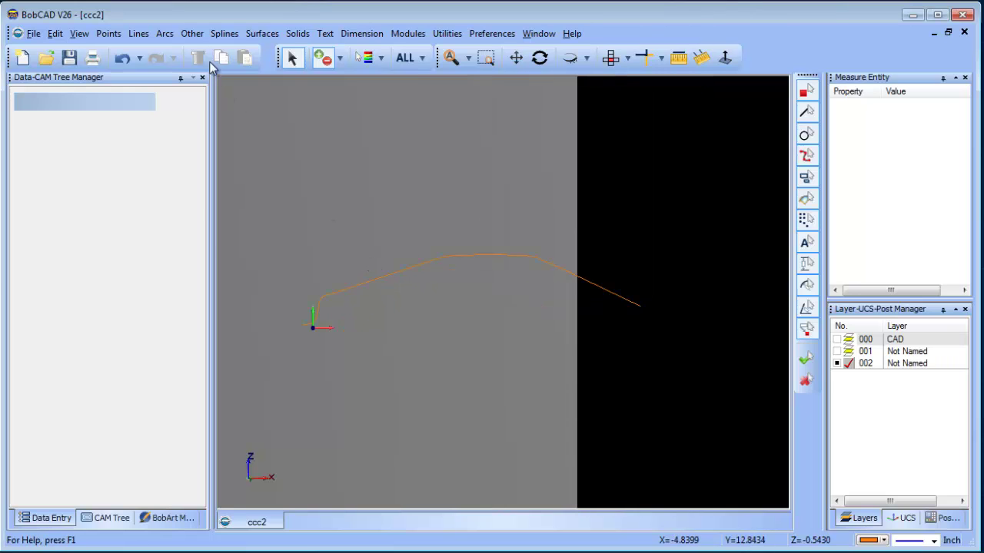
- Offset the orange fitted spline once by 0.26 in to the right side of the chain, below the original
left_click(192, 35)
left_click(230, 110)
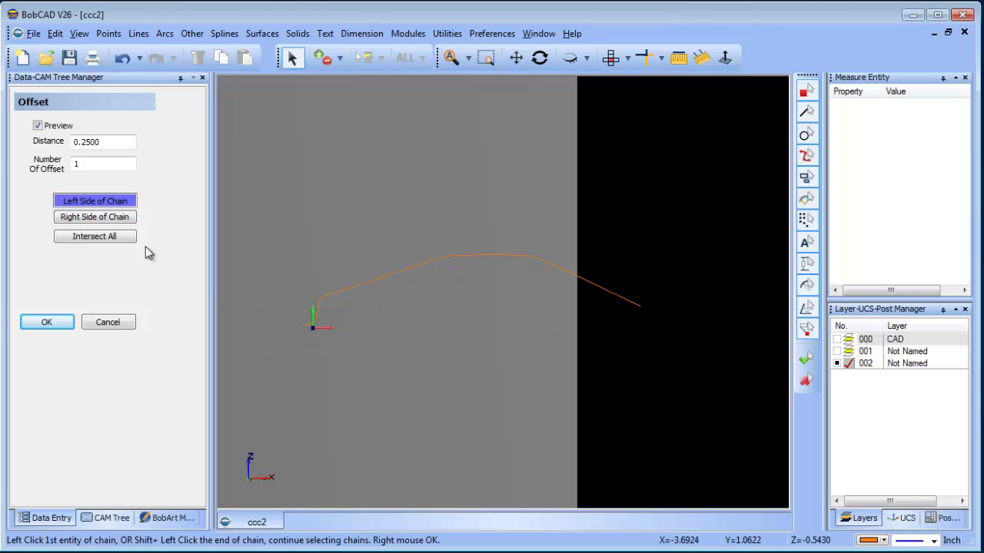
left_click_drag(99, 146, 16, 152)
type(".2")
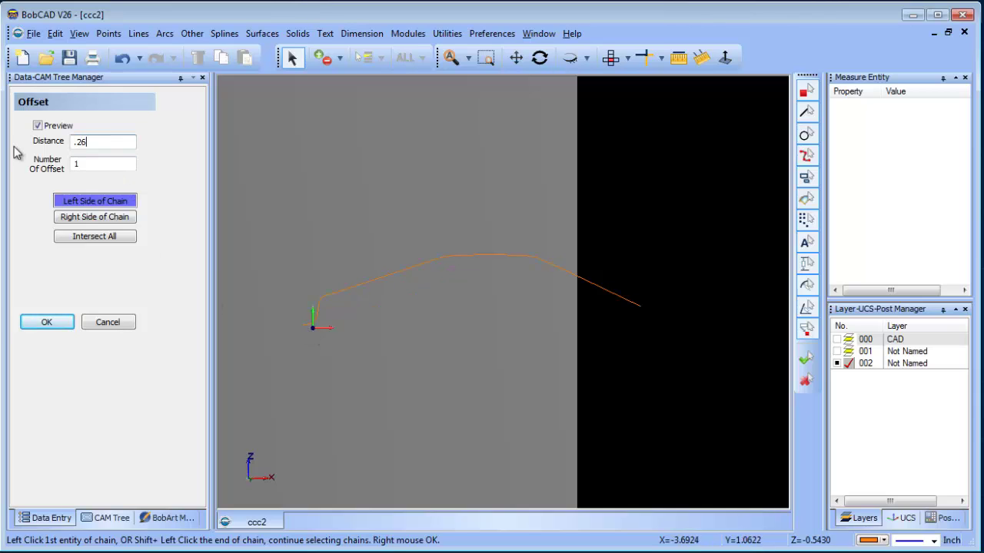
type("6")
key("Return")
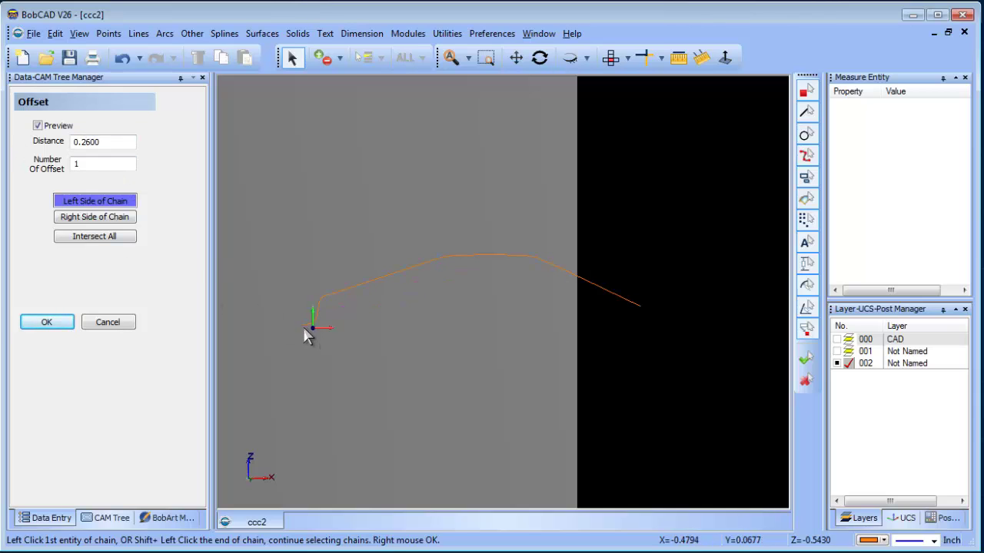
left_click(305, 329)
right_click(299, 243)
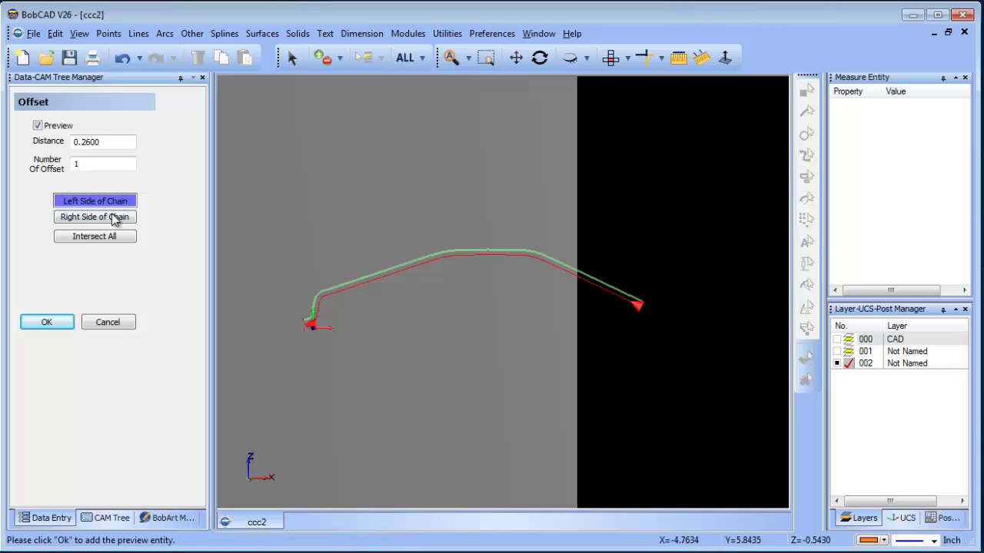
left_click(117, 218)
right_click(347, 197)
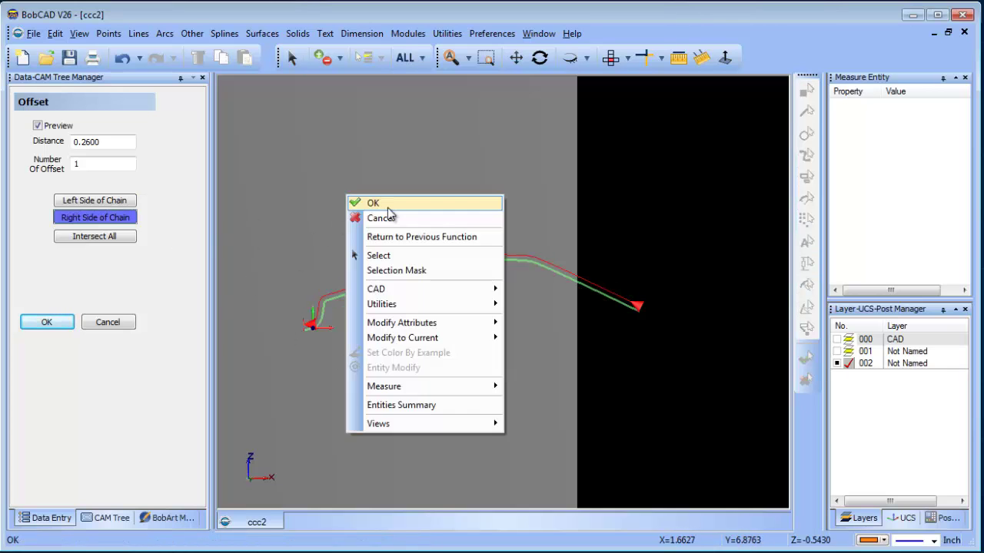
left_click(384, 201)
right_click(373, 193)
left_click(399, 214)
- Delete the original upper spline and briefly show the CAD layer to compare the offset spline with the part
left_click(292, 61)
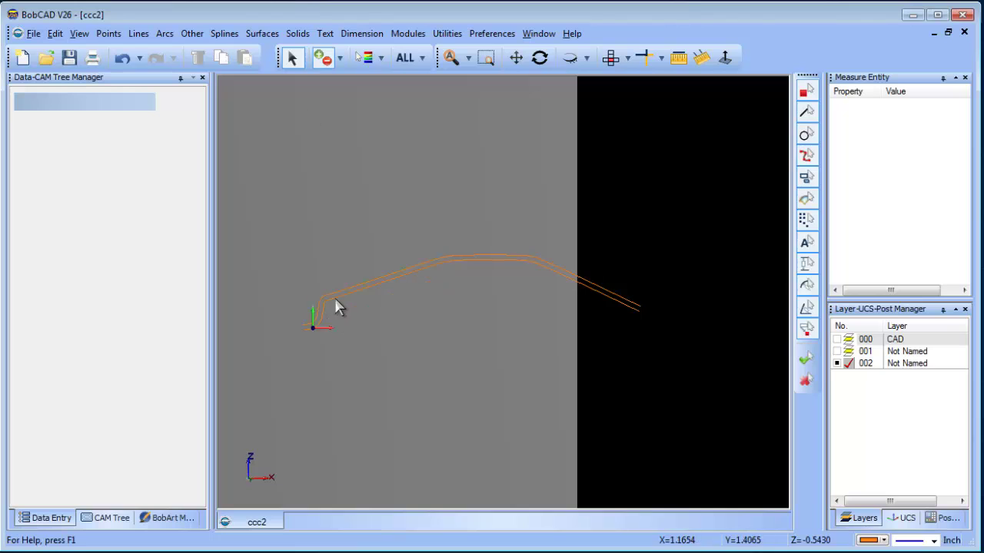
left_click(336, 290)
key("Delete")
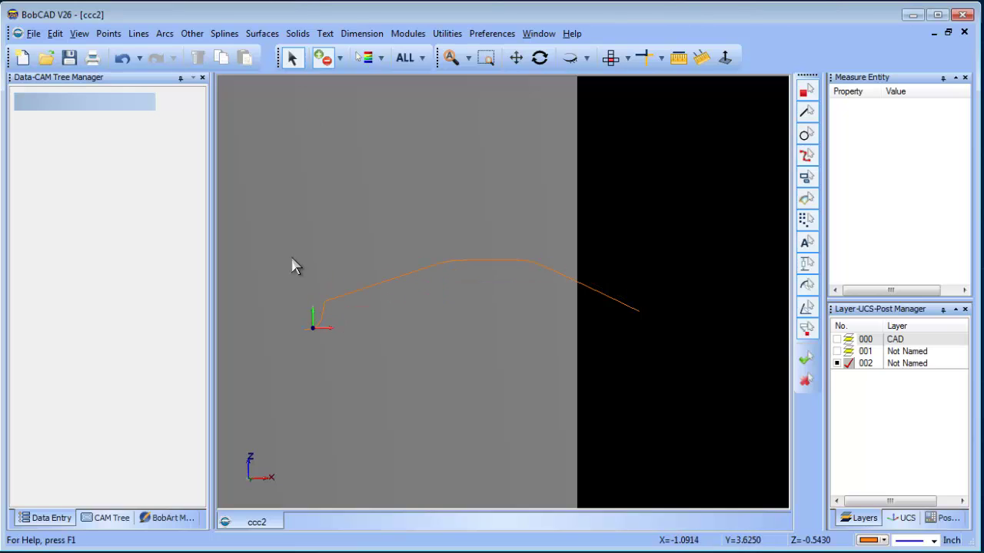
left_click(836, 339)
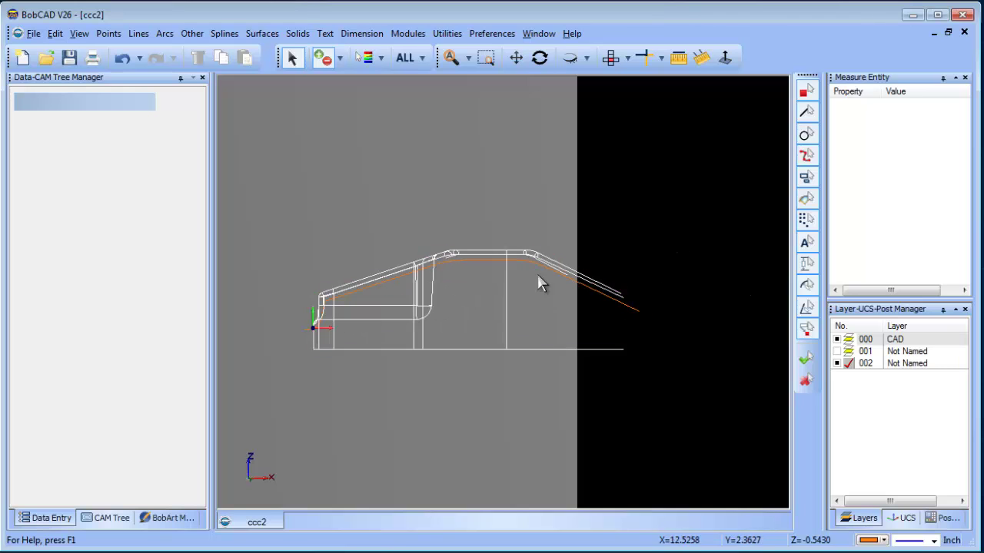
left_click(837, 339)
- Extrude the offset spline into a surface 16 in along its normal with a 0 draft angle
middle_click_drag(453, 341, 477, 338)
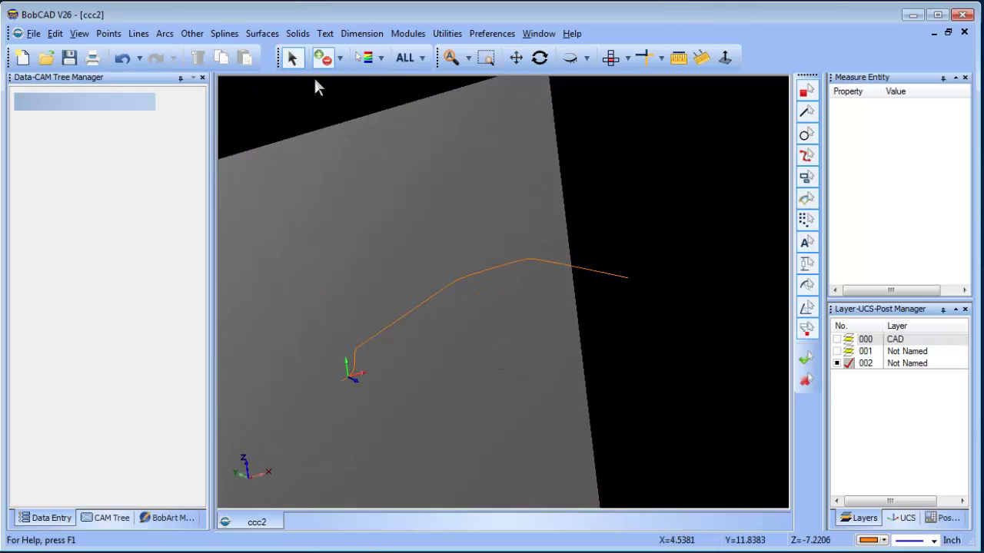
left_click(251, 35)
left_click(311, 99)
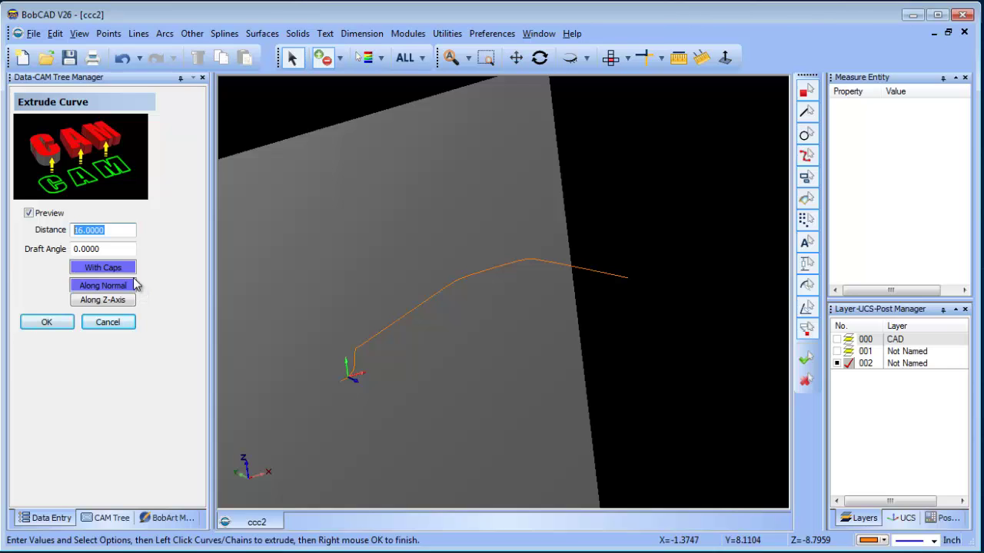
left_click(611, 276)
right_click(606, 203)
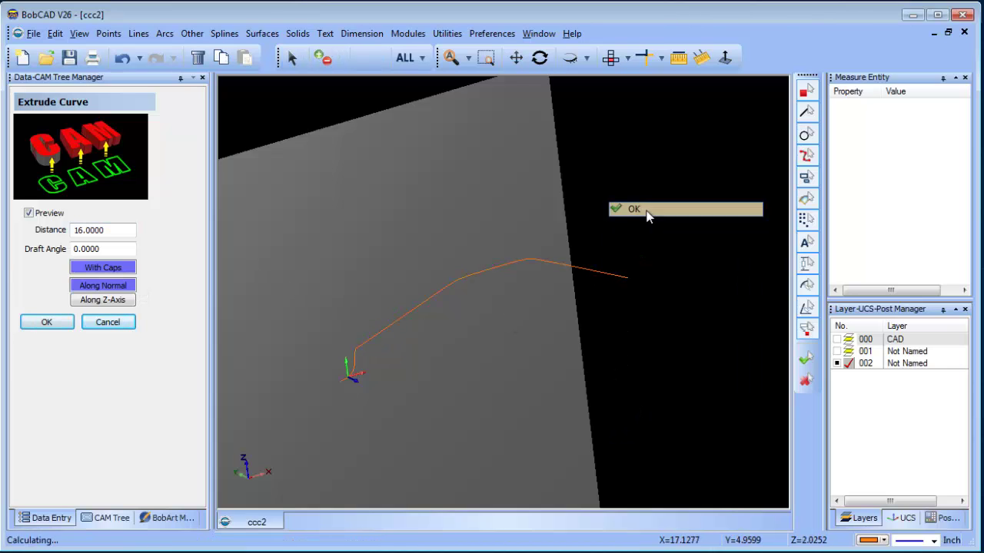
left_click(644, 209)
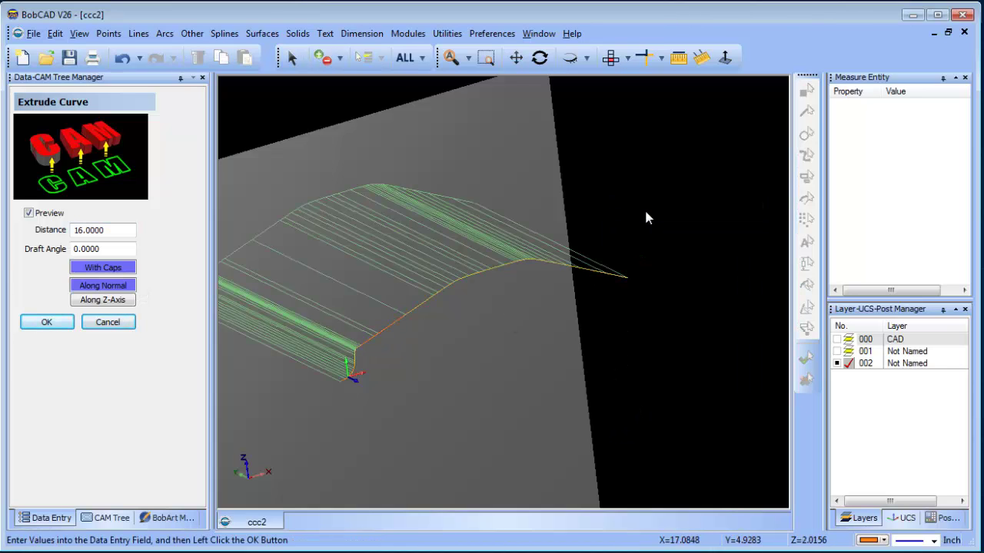
left_click(123, 323)
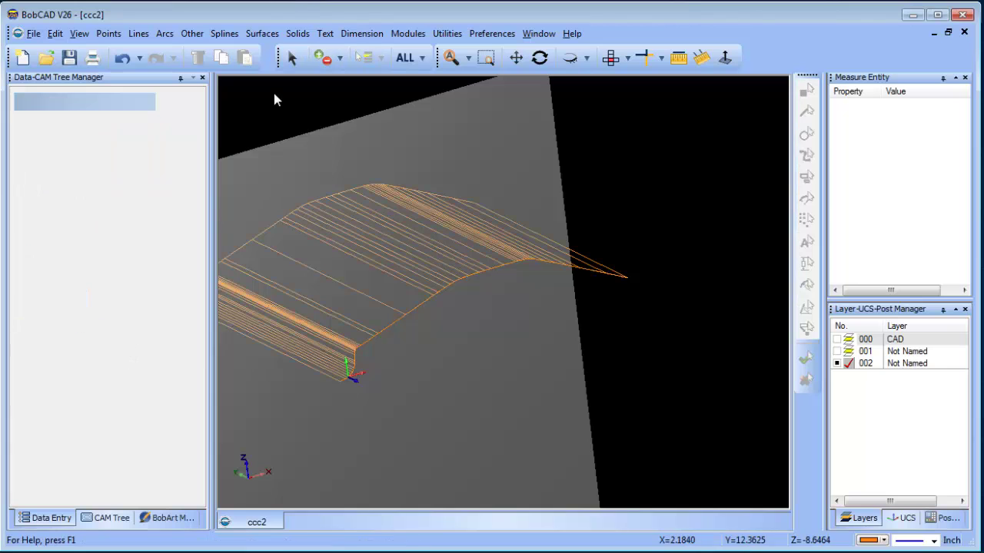
- Translate the extruded surface by a delta of -8 in along Z, leaving X and Y at 0
left_click(447, 33)
left_click(492, 97)
key("Tab")
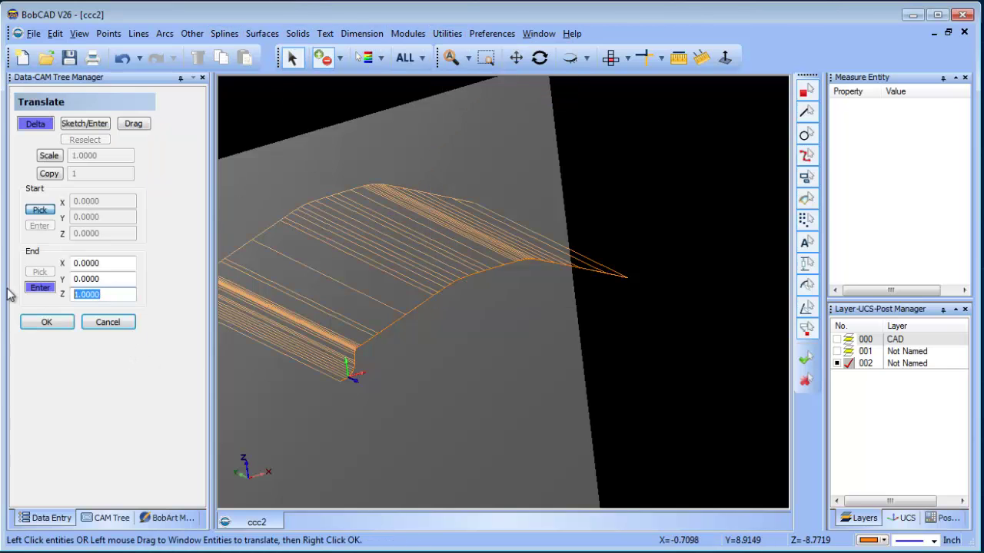
type("-8")
left_click(344, 230)
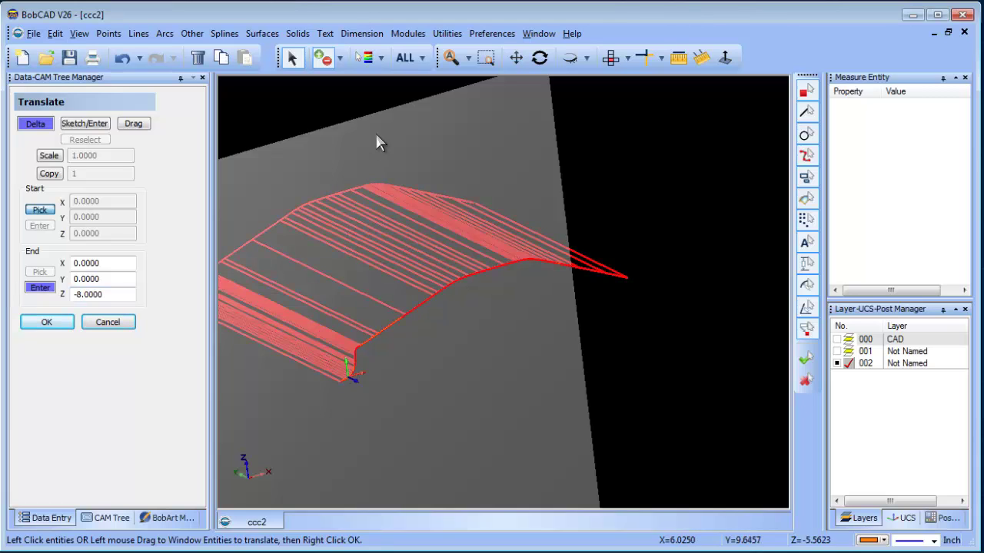
right_click(375, 132)
left_click(402, 138)
left_click(49, 324)
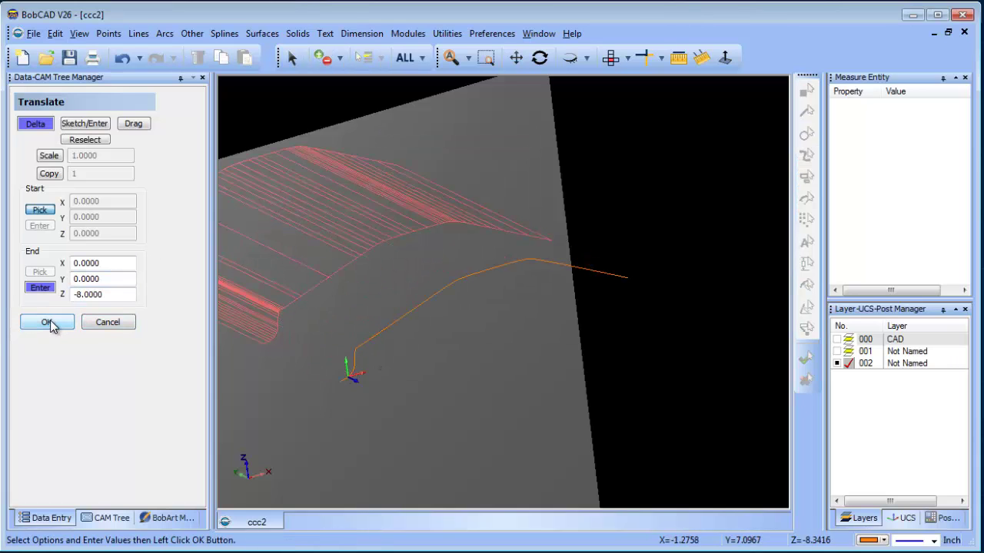
- Translate the same surface by a delta of 16 in along Z so it spans the spline on both sides
double_click(114, 298)
type("16")
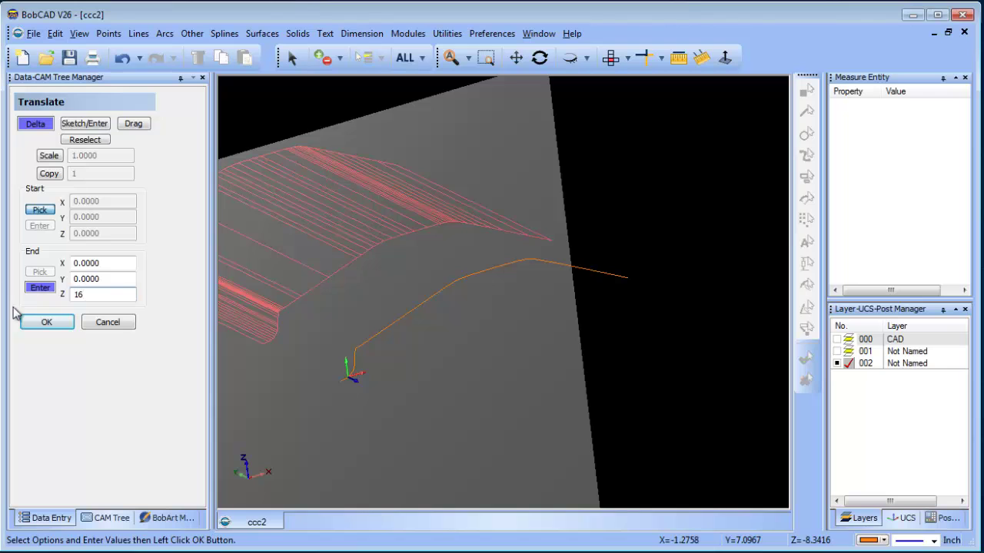
left_click(66, 323)
left_click(97, 325)
right_click(373, 188)
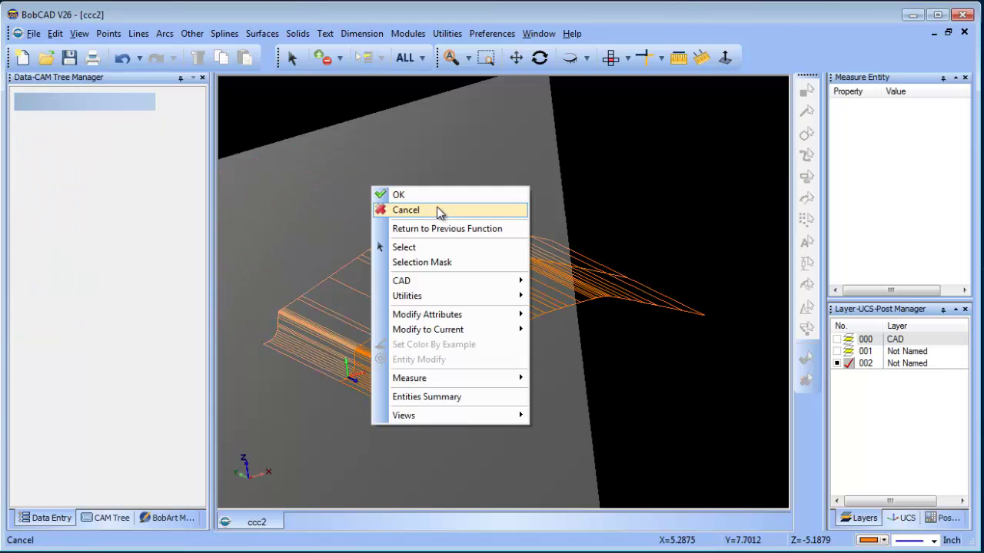
left_click(438, 211)
- Show the CAD layer with the Top (X/Y) UCS active and inspect the part and extruded surface together in a shaded view
left_click(837, 339)
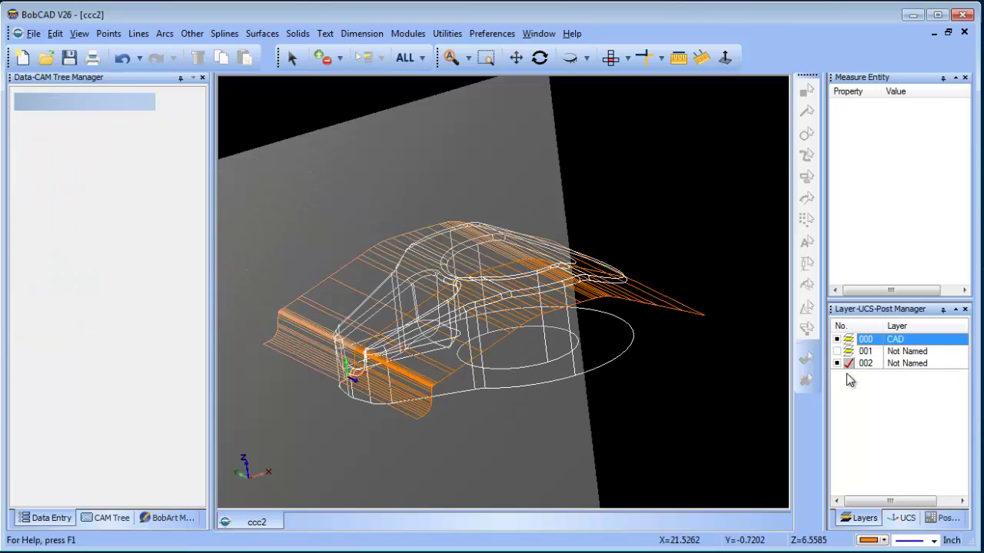
left_click(899, 518)
left_click(848, 338)
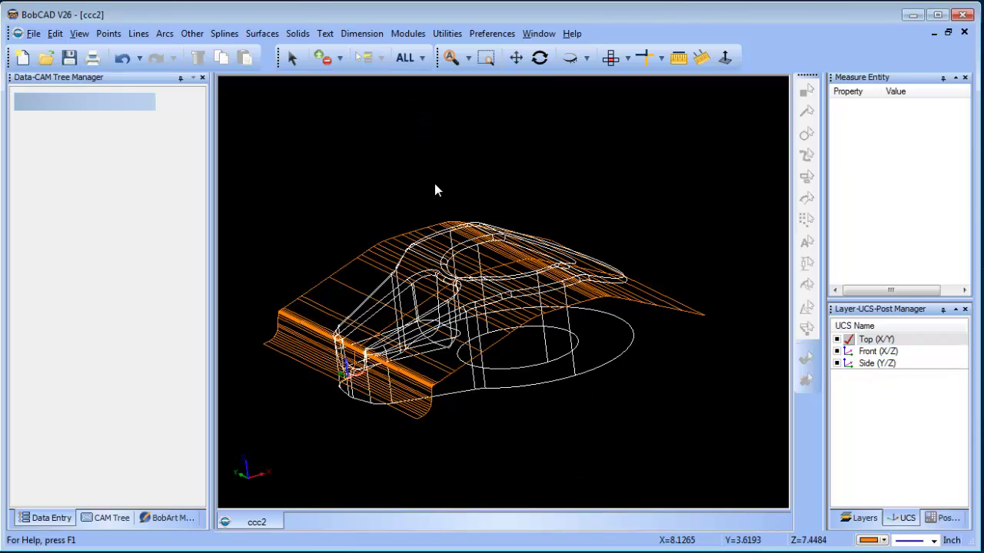
mouse_move(579, 333)
middle_mouse_down()
mouse_move(456, 345)
mouse_move(575, 345)
mouse_move(504, 351)
middle_mouse_up()
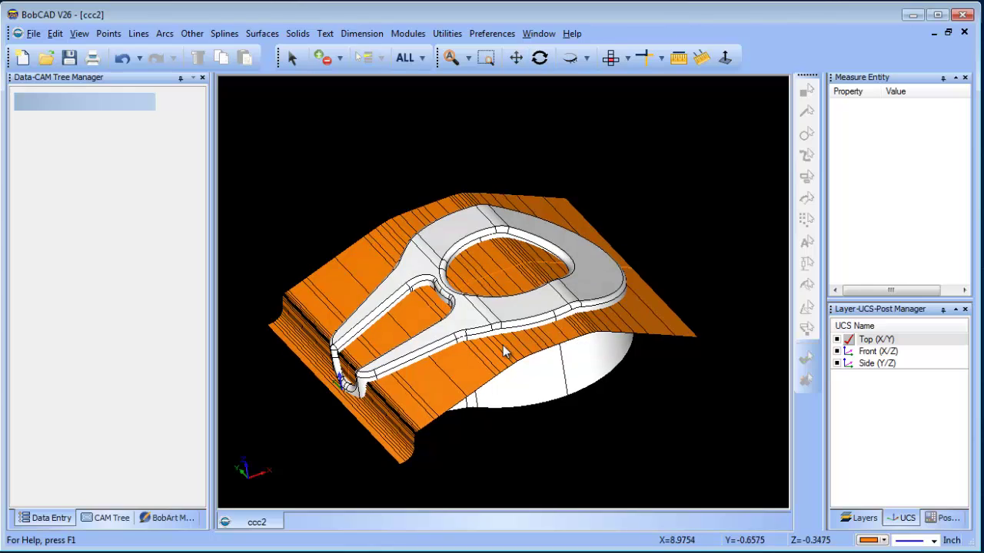